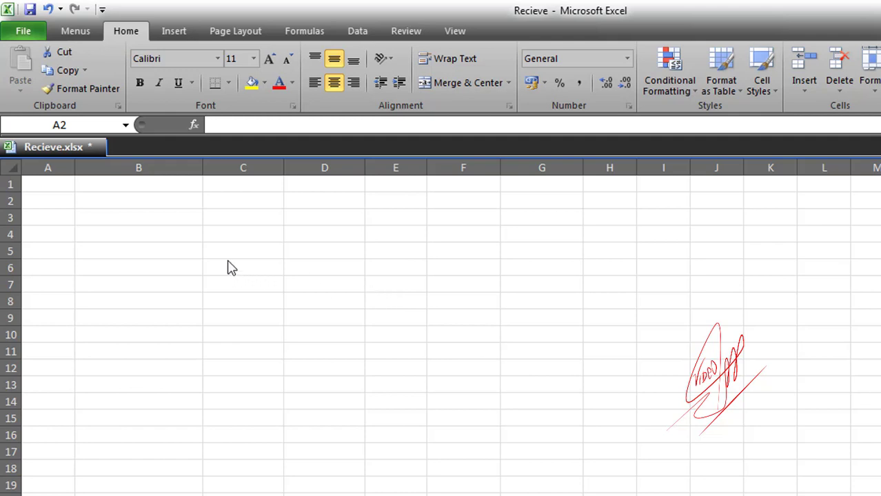
- Enter the column headings ID, Name, DATE OF BIRTH and AGE in cells A2 to D2
{"action": "left_click", "coordinate": [106, 214]}
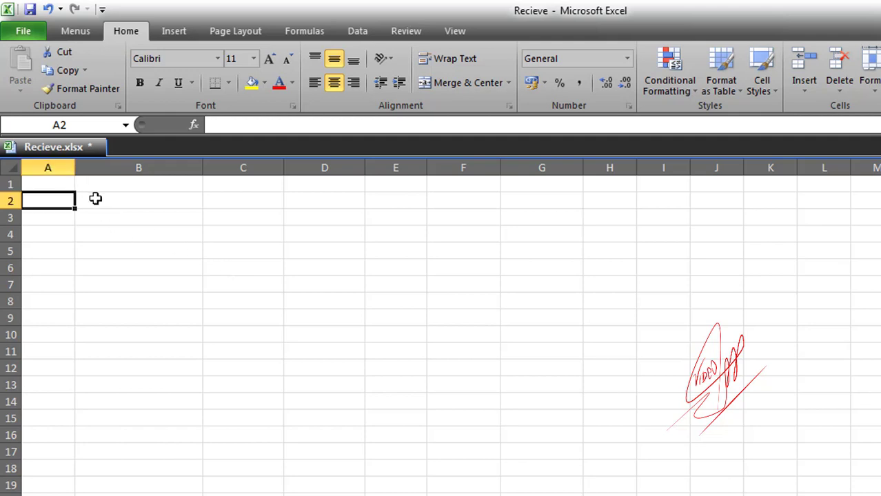
{"action": "type", "text": "ID"}
{"action": "left_click", "coordinate": [92, 199]}
{"action": "type", "text": "Nam"}
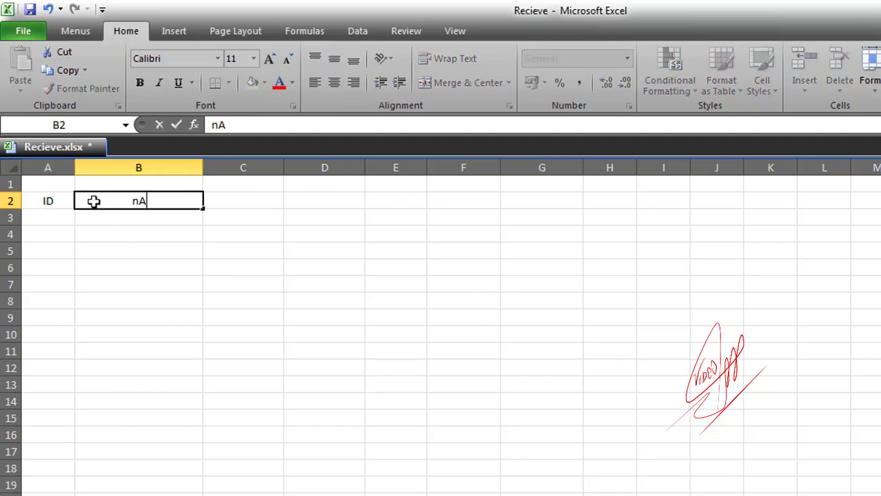
{"action": "type", "text": "e"}
{"action": "left_click", "coordinate": [222, 203]}
{"action": "type", "text": "DATE"}
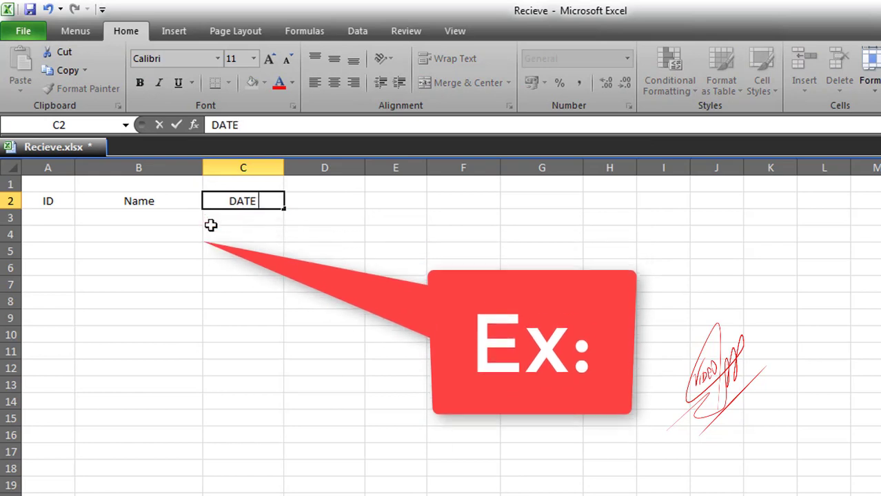
{"action": "type", "text": " OF BIRTH"}
{"action": "left_click", "coordinate": [291, 202]}
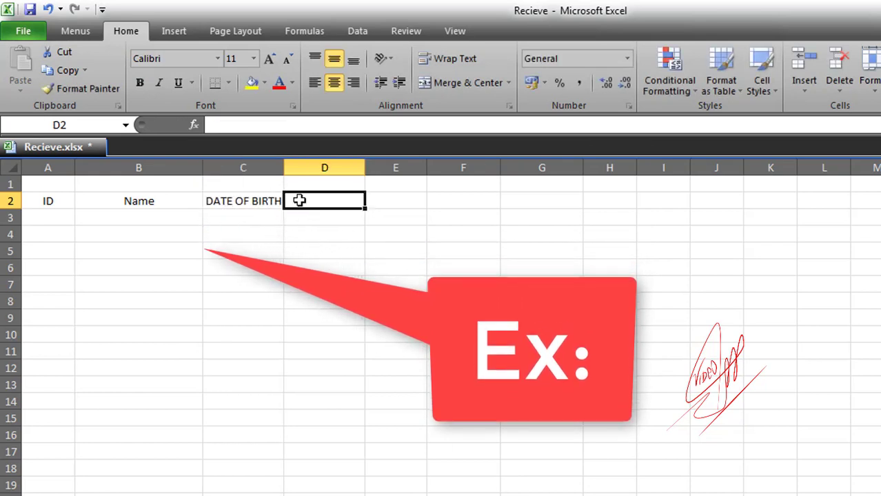
{"action": "type", "text": "AGE"}
- Make the heading row A2:D2 bold
{"action": "left_click_drag", "start_coordinate": [48, 201], "coordinate": [315, 214]}
{"action": "key", "text": "ctrl+b"}
{"action": "left_click", "coordinate": [255, 201]}
{"action": "left_click", "coordinate": [77, 202]}
- Enter IDs 102 and 103 in A3 and A4 and fill the series down to 105 in A6
{"action": "left_click", "coordinate": [47, 215]}
{"action": "type", "text": "100"}
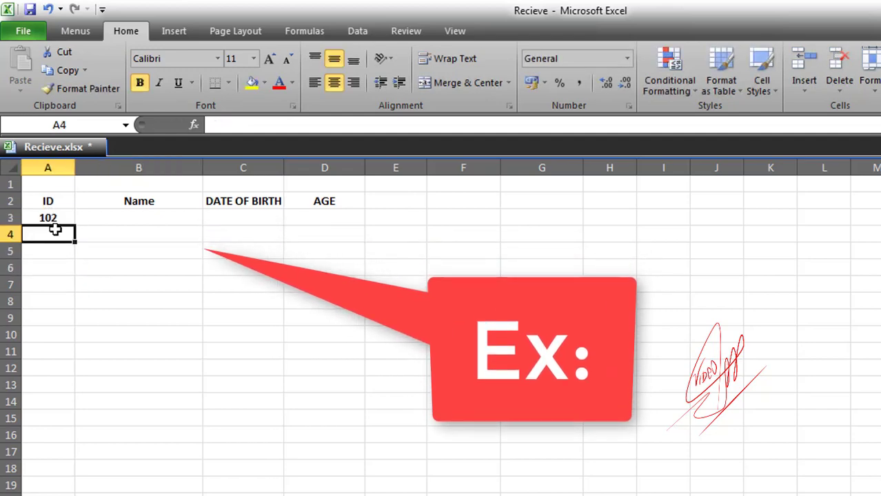
{"action": "type", "text": "103"}
{"action": "left_click", "coordinate": [55, 219]}
{"action": "left_click_drag", "start_coordinate": [73, 224], "coordinate": [73, 270]}
- Fill the Name column in B3 to B6 with Mr. A, Mr. B, Mr. C and Mr. D
{"action": "left_click", "coordinate": [143, 216]}
{"action": "double_click", "coordinate": [143, 216]}
{"action": "type", "text": "Mr. A"}
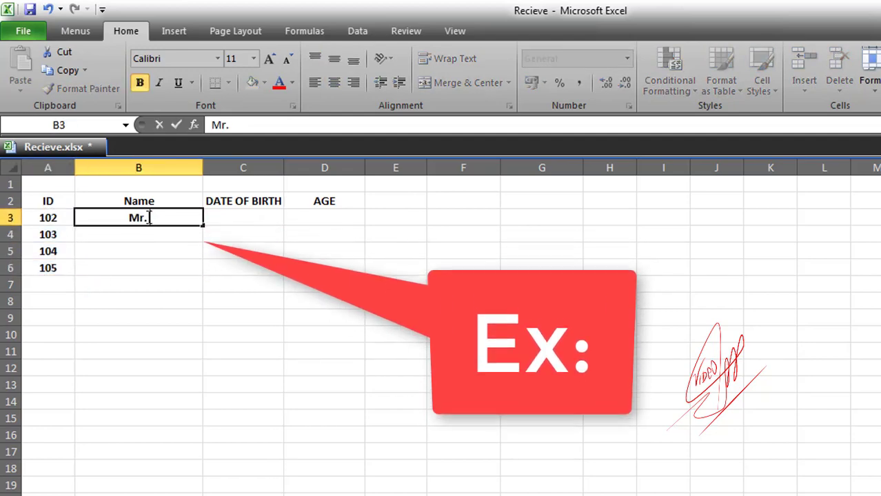
{"action": "key", "text": "Return"}
{"action": "type", "text": "Mr. B"}
{"action": "key", "text": "Return"}
{"action": "type", "text": "Mr. C"}
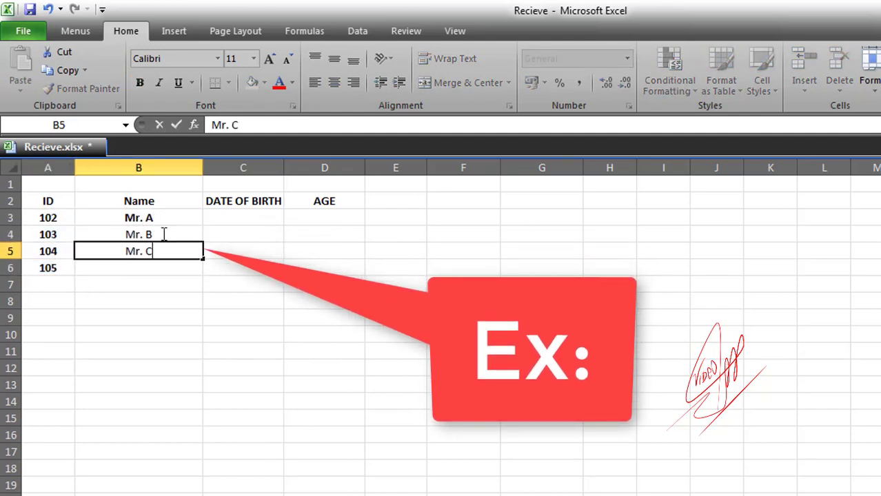
{"action": "key", "text": "Return"}
{"action": "type", "text": "Mr. D"}
{"action": "key", "text": "Return"}
- Remove bold from A3:B6 and enlarge the table text to 12 pt, with the ID and name in row 6 one size larger
{"action": "left_click_drag", "start_coordinate": [139, 218], "coordinate": [139, 268]}
{"action": "left_click_drag", "start_coordinate": [49, 218], "coordinate": [139, 268]}
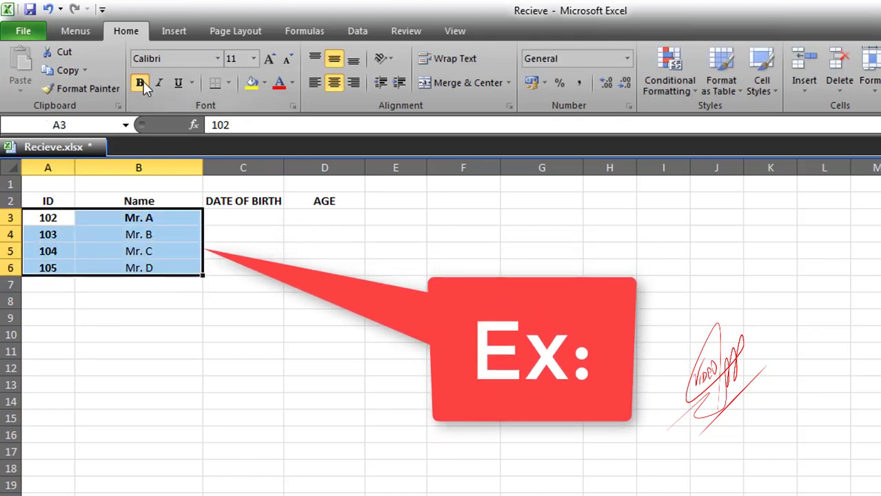
{"action": "left_click", "coordinate": [141, 84]}
{"action": "left_click", "coordinate": [270, 59]}
{"action": "left_click_drag", "start_coordinate": [48, 201], "coordinate": [396, 253]}
{"action": "left_click", "coordinate": [269, 59]}
{"action": "left_click_drag", "start_coordinate": [49, 271], "coordinate": [139, 271]}
{"action": "left_click", "coordinate": [270, 59]}
{"action": "left_click", "coordinate": [224, 269]}
{"action": "left_click", "coordinate": [256, 310]}
{"action": "scroll", "coordinate": [256, 310], "scroll_direction": "up", "scroll_amount": 1}
- Widen column C to fit its heading and enter the four people's dates of birth in C3 to C6 without bold
{"action": "left_click", "coordinate": [276, 223]}
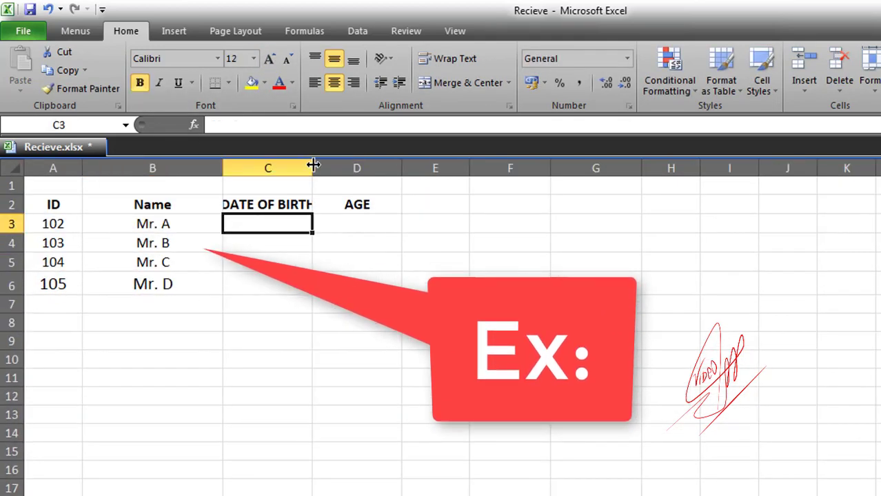
{"action": "left_click_drag", "start_coordinate": [313, 167], "coordinate": [332, 167]}
{"action": "type", "text": "12/5/1990"}
{"action": "key", "text": "Return"}
{"action": "type", "text": "1/"}
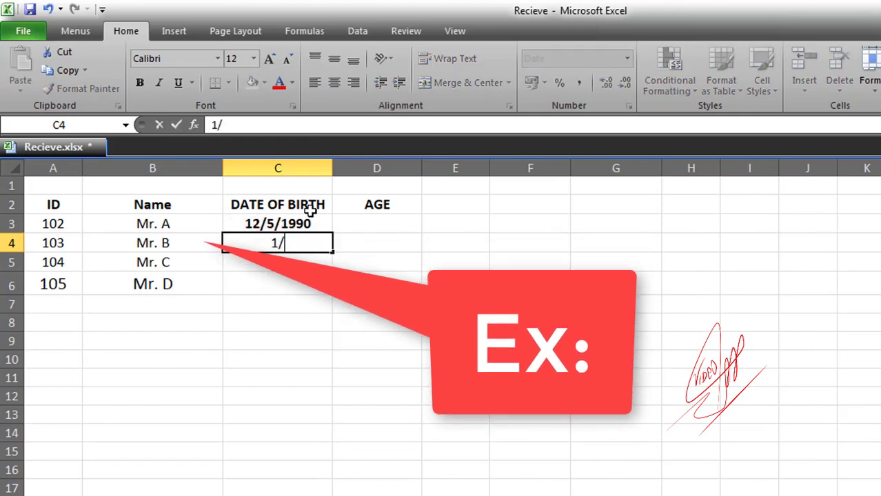
{"action": "type", "text": "10/1992"}
{"action": "key", "text": "Return"}
{"action": "type", "text": "25/12/1995"}
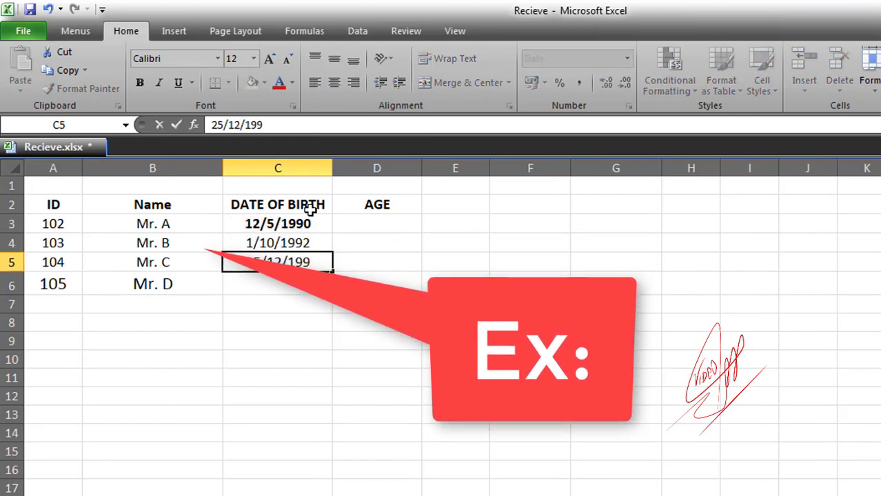
{"action": "key", "text": "Return"}
{"action": "type", "text": "12/10/1996"}
{"action": "left_click", "coordinate": [289, 168]}
{"action": "left_click", "coordinate": [346, 237]}
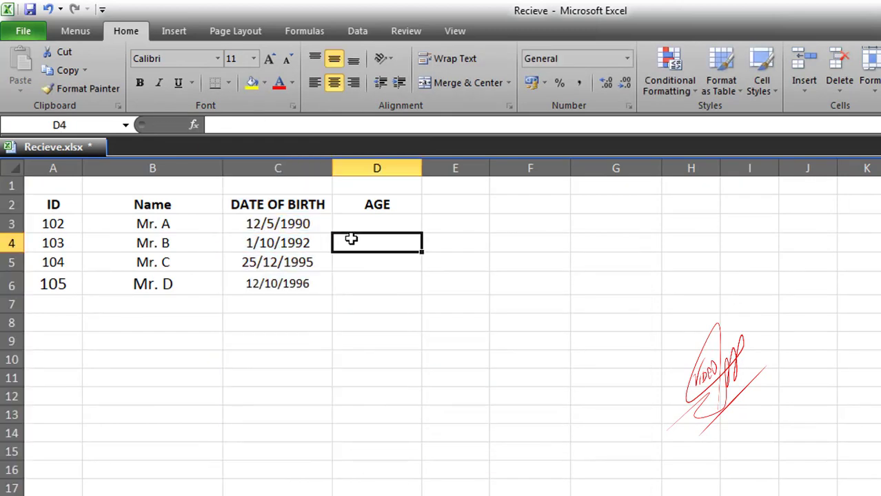
- Widen column D slightly and begin a DATEDIF formula in D3 with C3 as the start date
{"action": "left_click", "coordinate": [369, 269]}
{"action": "left_click", "coordinate": [373, 223]}
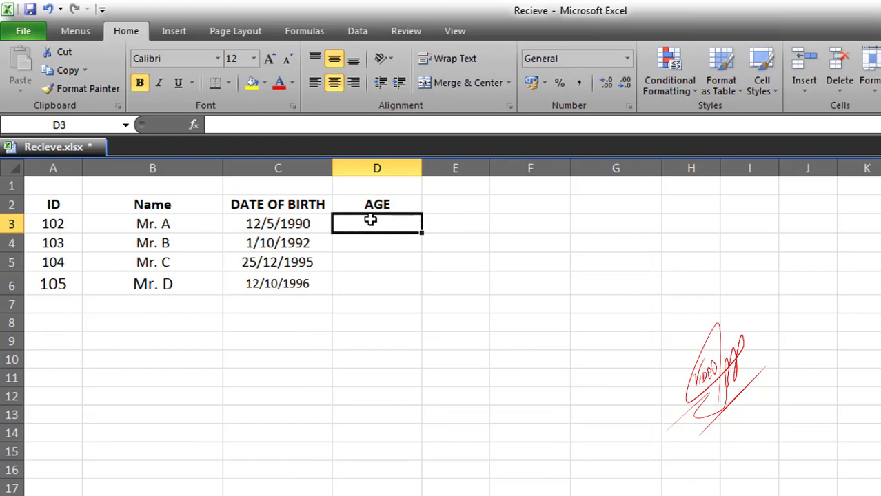
{"action": "left_click_drag", "start_coordinate": [421, 168], "coordinate": [426, 168]}
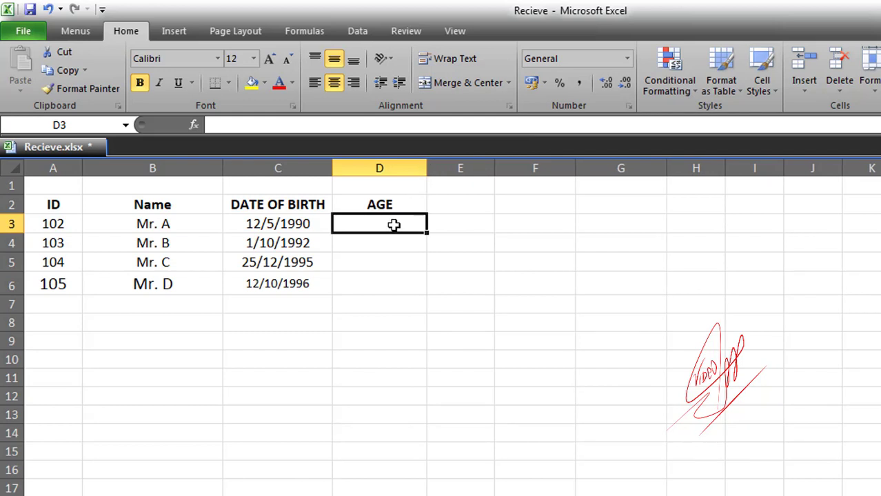
{"action": "type", "text": "="}
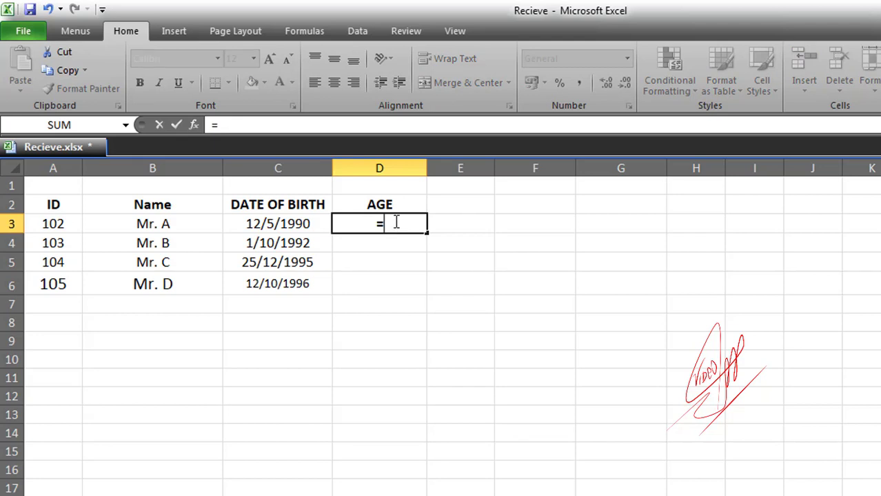
{"action": "type", "text": "Da"}
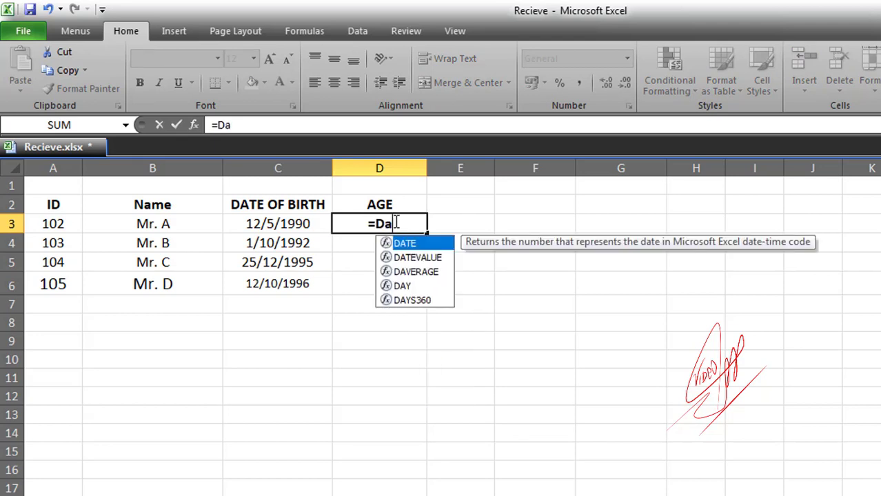
{"action": "type", "text": "t"}
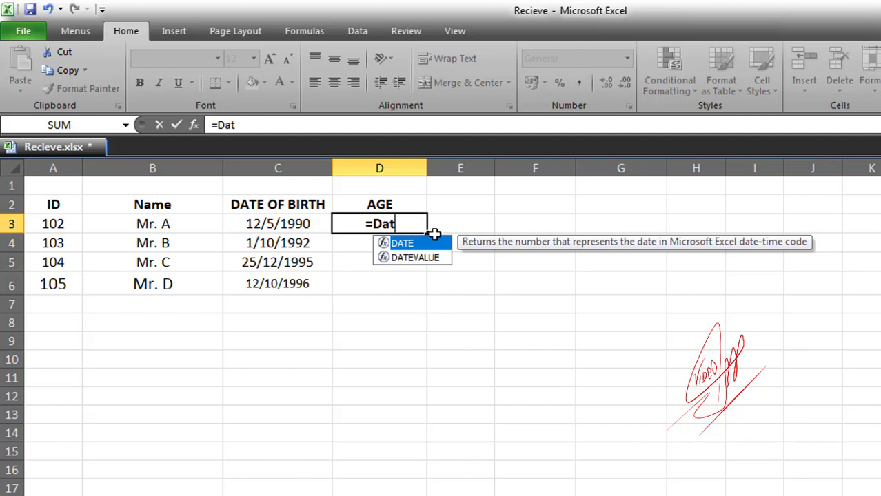
{"action": "type", "text": "e"}
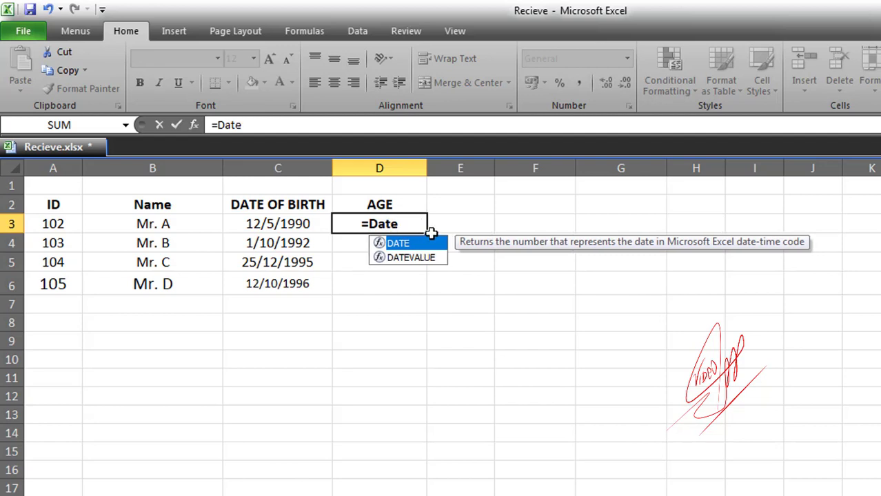
{"action": "type", "text": "d"}
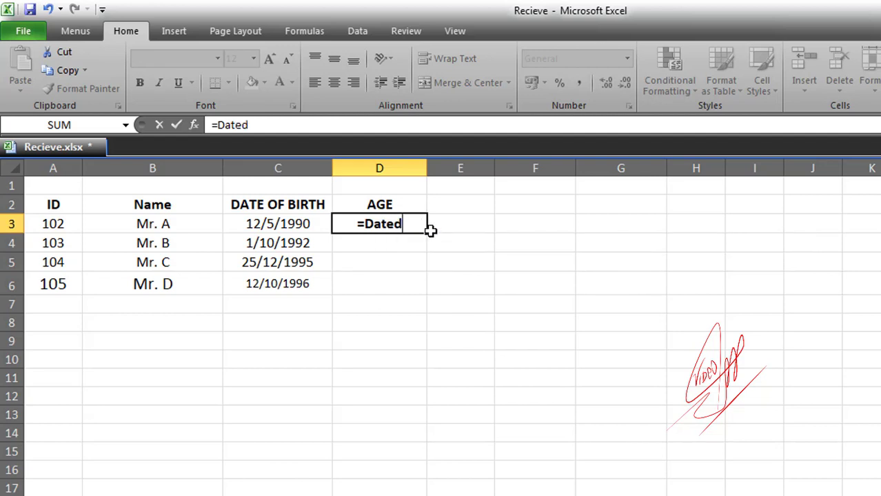
{"action": "type", "text": "if"}
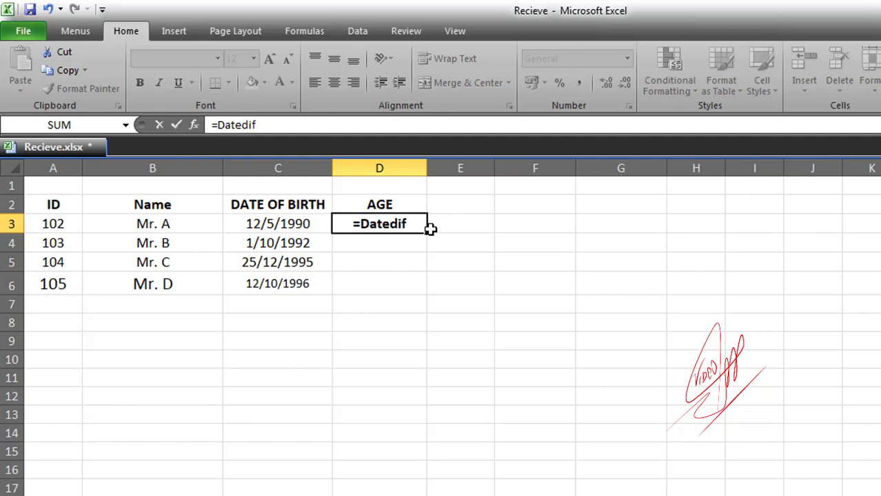
{"action": "type", "text": "("}
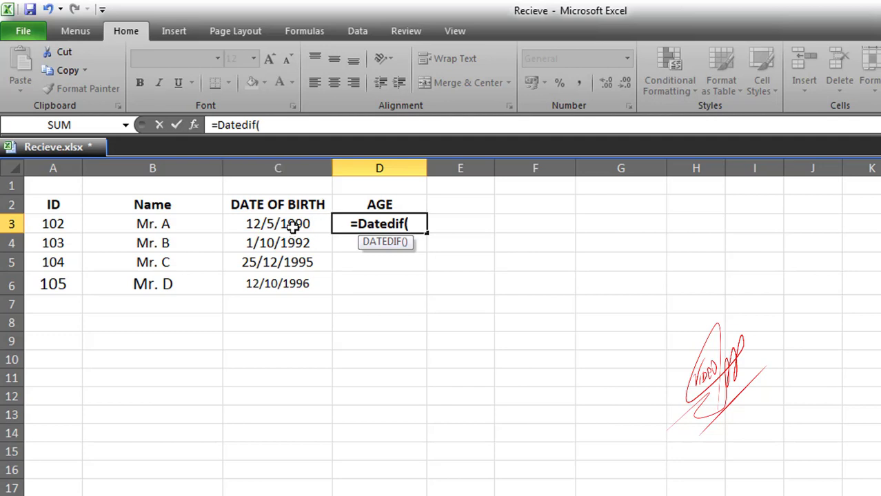
{"action": "type", "text": "c"}
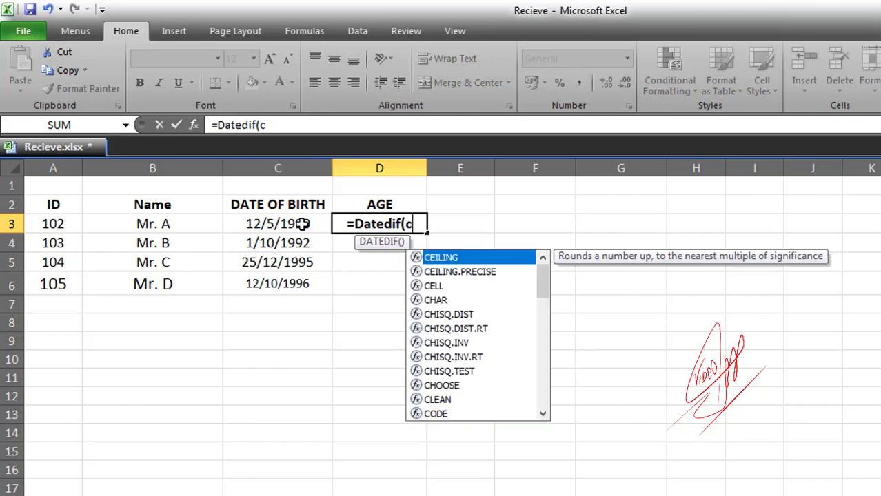
{"action": "type", "text": "3"}
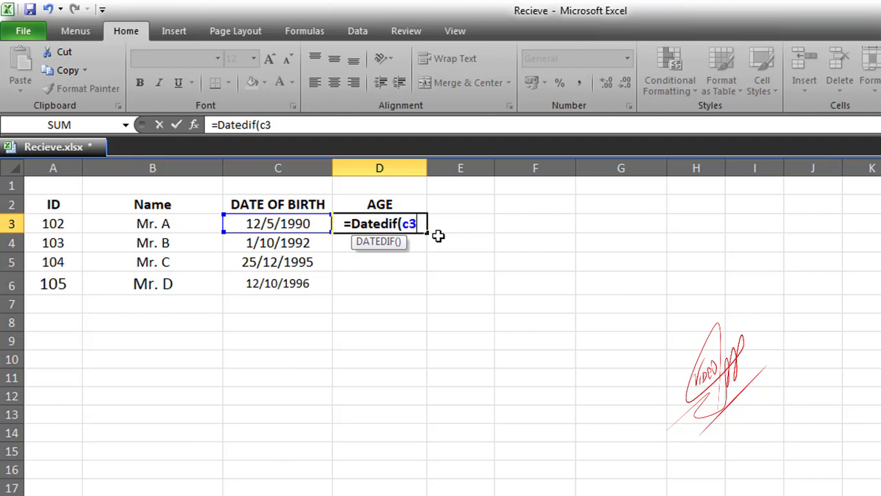
- Complete the D3 formula with TODAY() as the end date and "Y" as the unit, giving =DATEDIF(C3;TODAY();"Y")
{"action": "type", "text": ";T"}
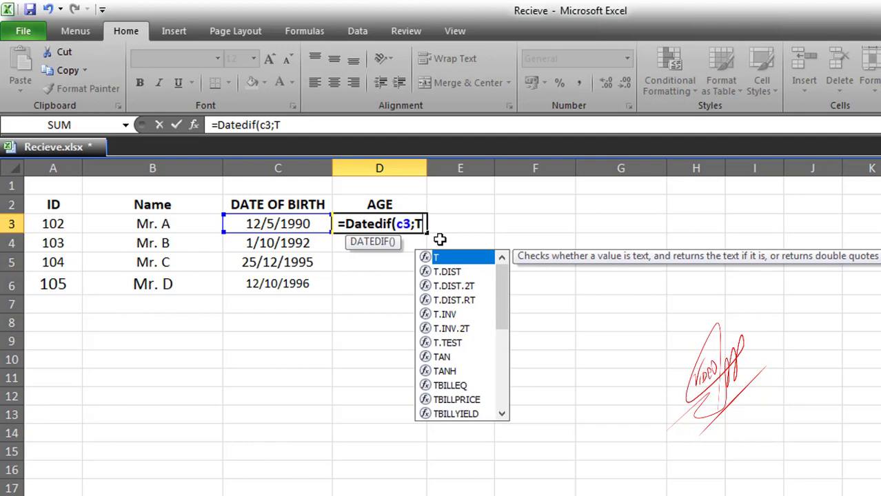
{"action": "type", "text": "ODAY"}
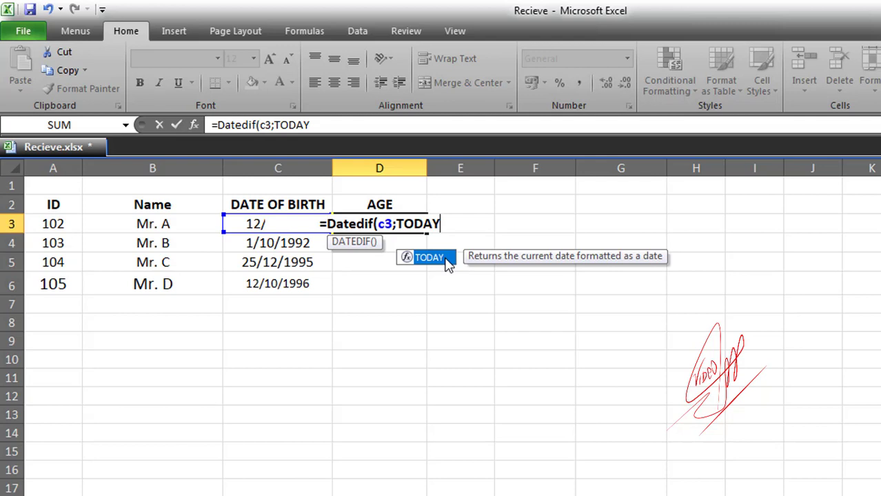
{"action": "double_click", "coordinate": [448, 260]}
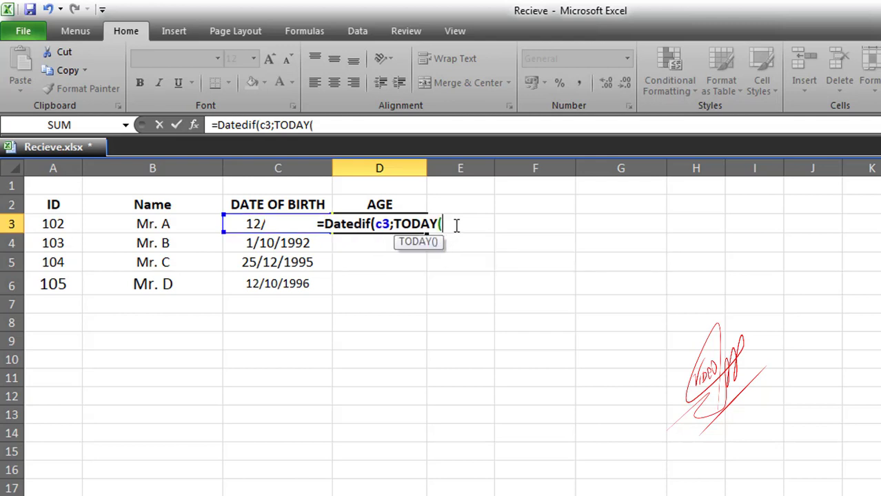
{"action": "type", "text": ")"}
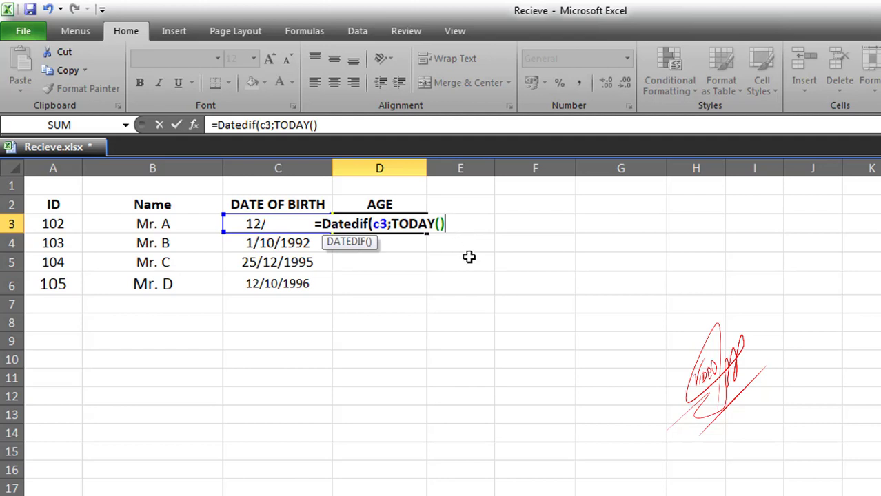
{"action": "type", "text": ";"}
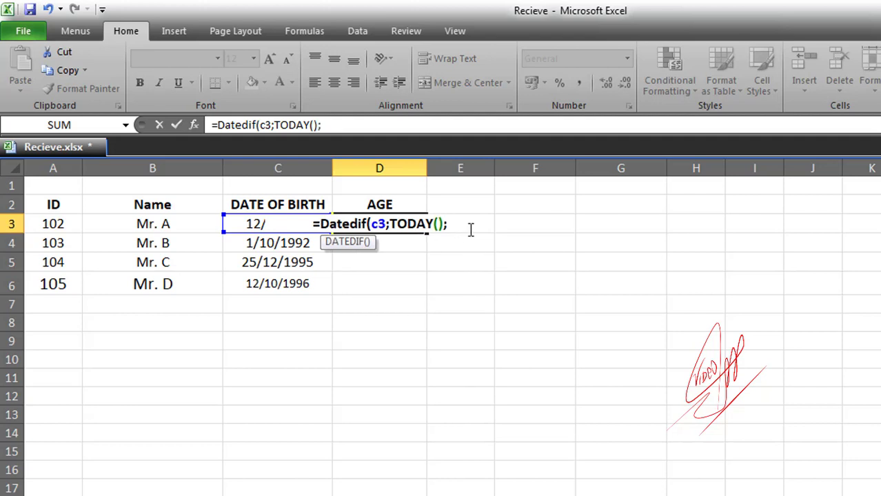
{"action": "type", "text": ";"}
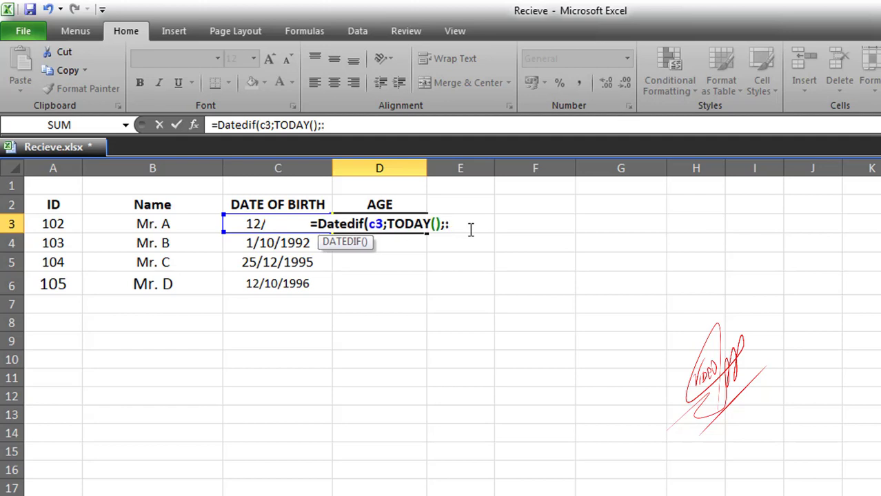
{"action": "key", "text": "BackSpace"}
{"action": "type", "text": "\""}
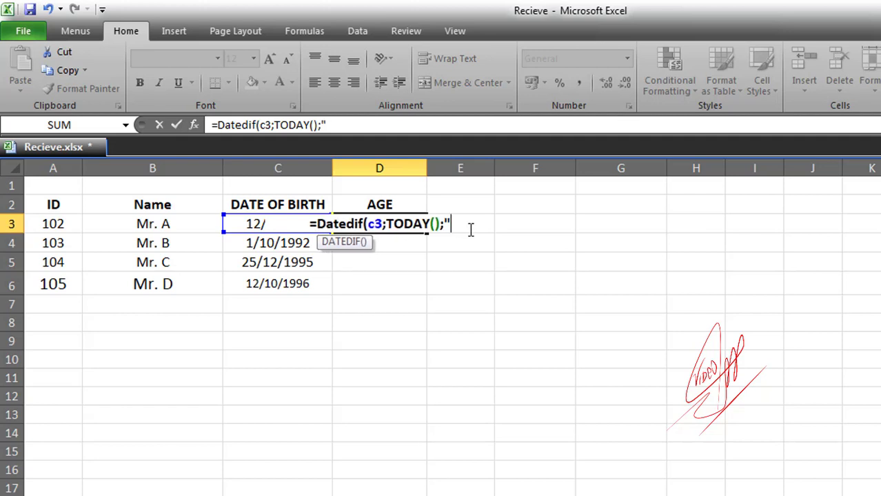
{"action": "type", "text": "Y"}
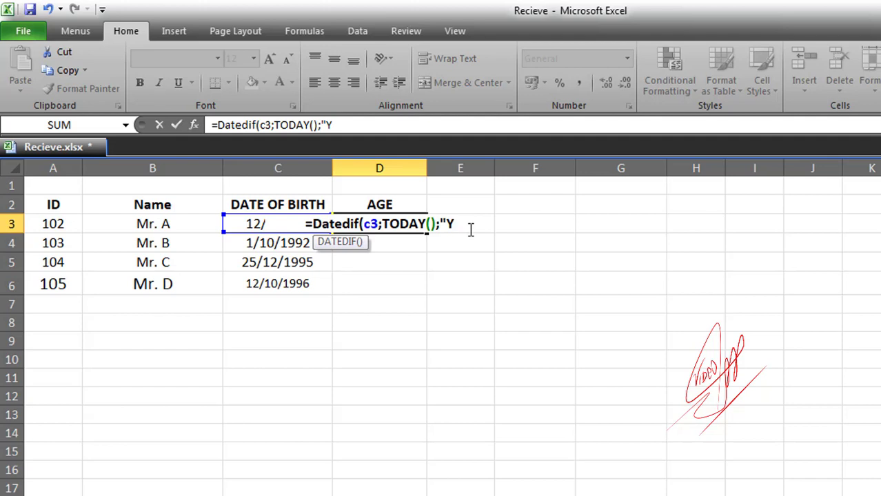
{"action": "type", "text": "\""}
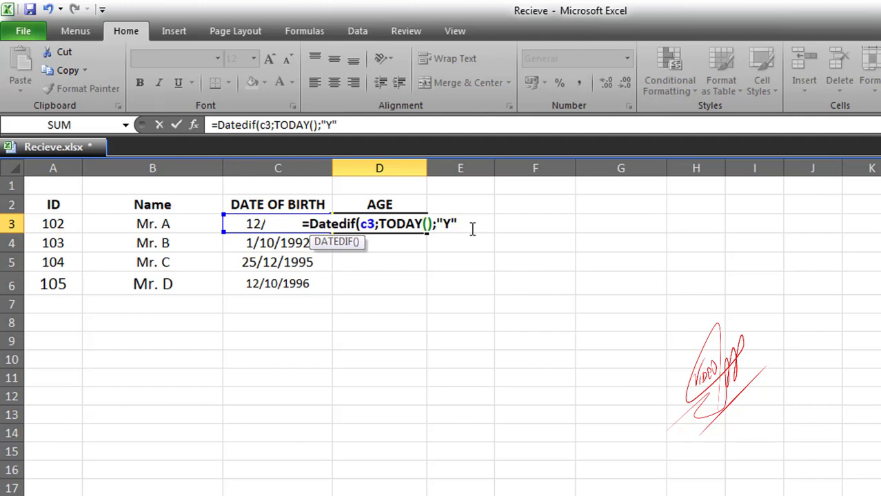
{"action": "type", "text": ")"}
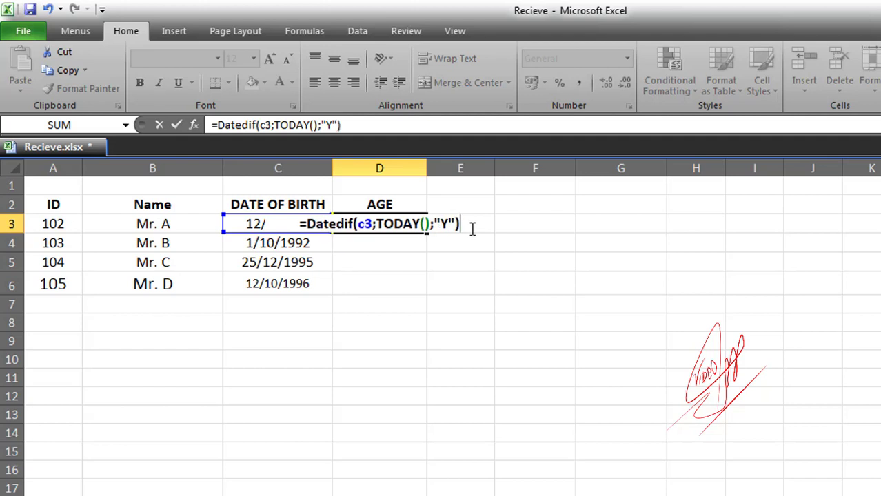
{"action": "key", "text": "Return"}
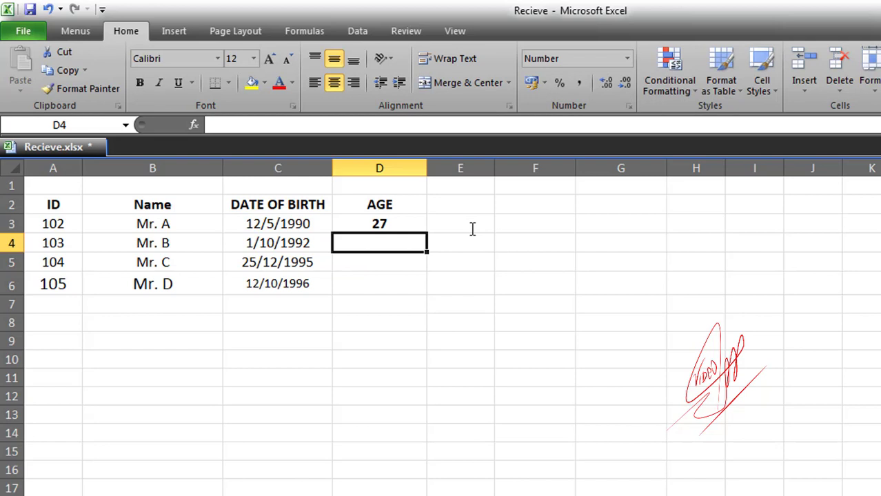
- Select the age result in D3 to review its formula
{"action": "left_click", "coordinate": [400, 225]}
{"action": "left_click", "coordinate": [393, 242]}
{"action": "left_click", "coordinate": [387, 224]}
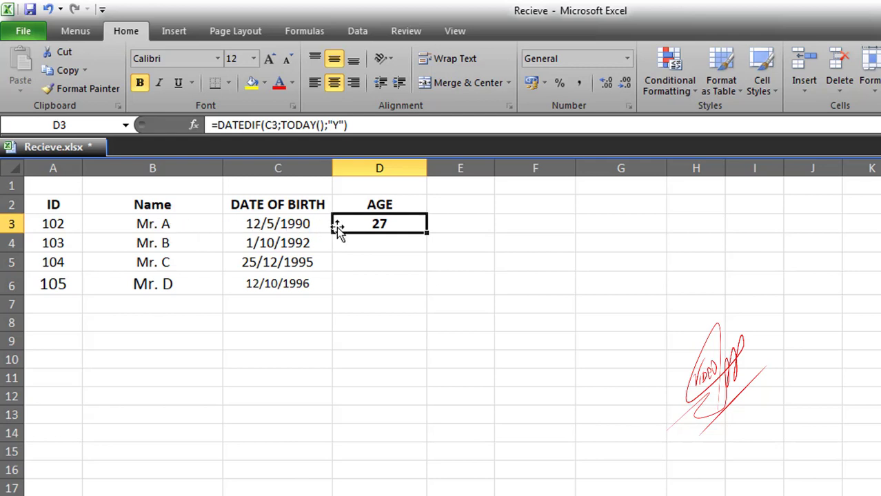
- Fill the DATEDIF age formula from D3 down to D6 for the remaining people
{"action": "left_click", "coordinate": [379, 235]}
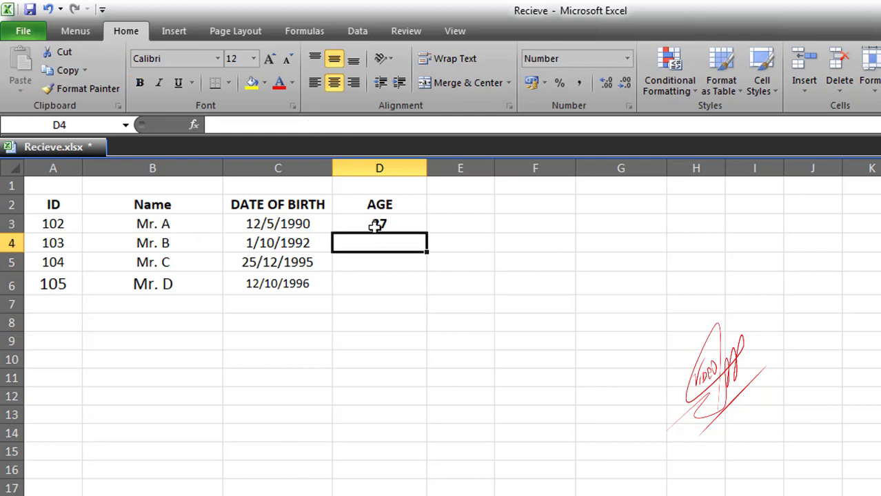
{"action": "left_click", "coordinate": [378, 223]}
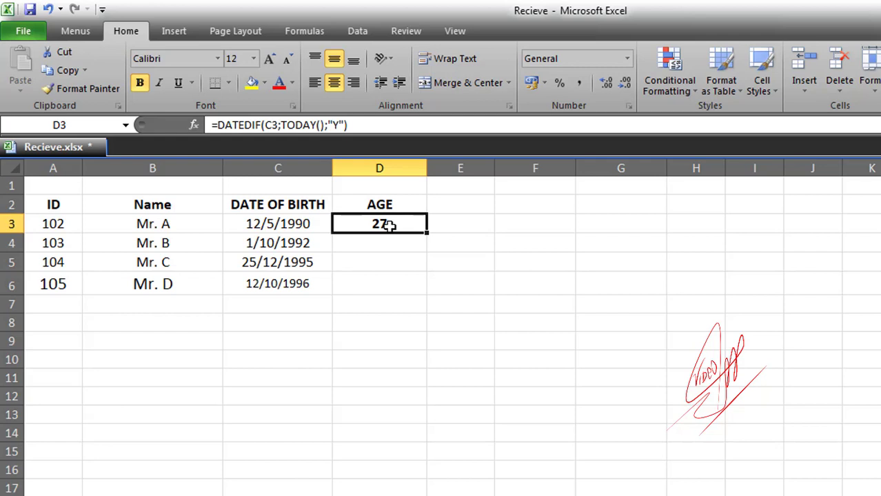
{"action": "left_click", "coordinate": [393, 241]}
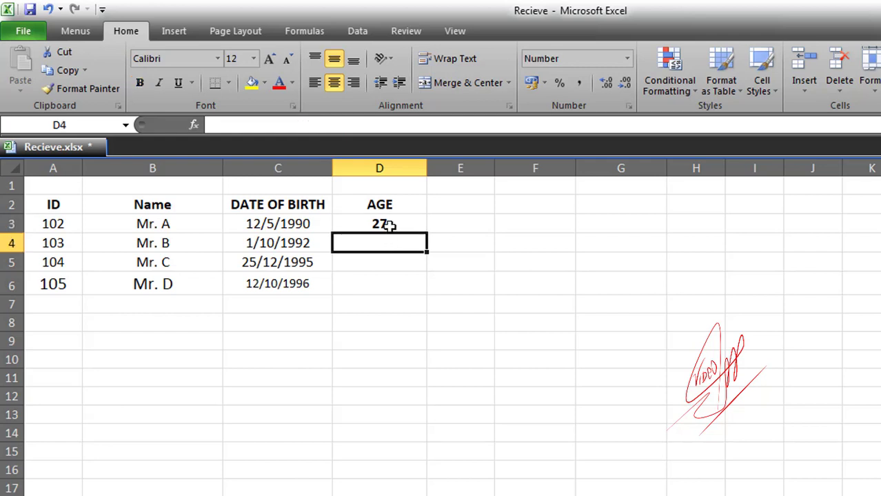
{"action": "left_click", "coordinate": [391, 226]}
{"action": "left_click", "coordinate": [401, 239]}
{"action": "left_click", "coordinate": [417, 226]}
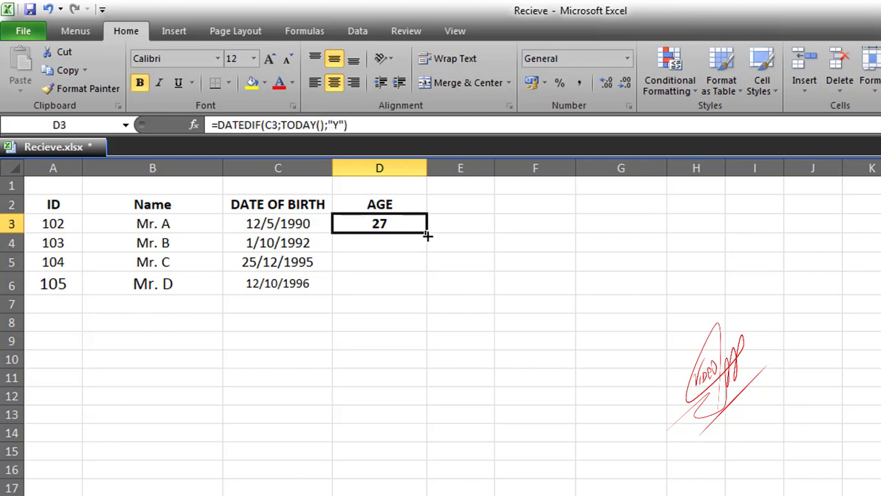
{"action": "left_click_drag", "start_coordinate": [426, 238], "coordinate": [423, 291]}
{"action": "left_click", "coordinate": [472, 263]}
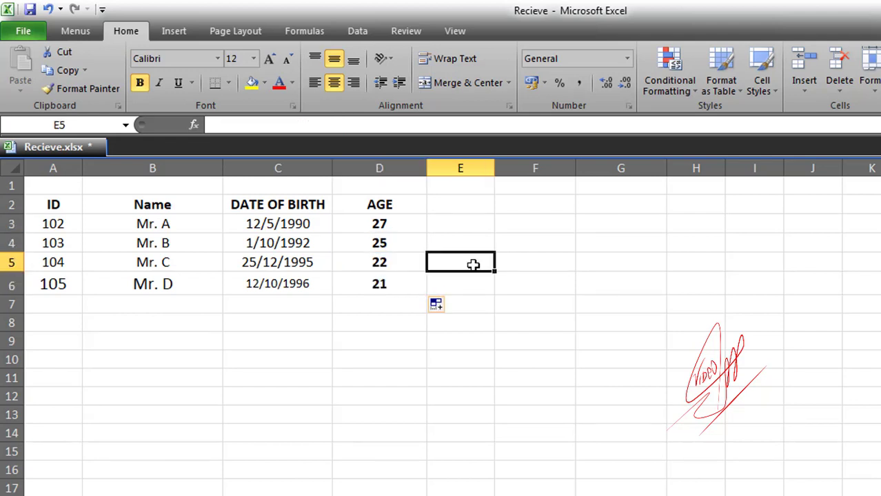
- Examine the copied age results and their formulas in D3 to D6
{"action": "left_click", "coordinate": [396, 281]}
{"action": "left_click", "coordinate": [388, 225]}
{"action": "left_click", "coordinate": [392, 243]}
{"action": "left_click", "coordinate": [395, 260]}
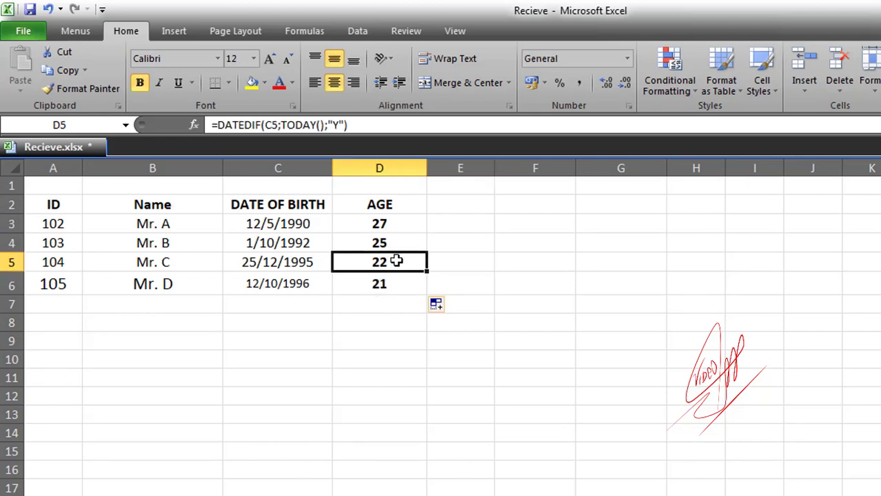
{"action": "left_click", "coordinate": [399, 279]}
{"action": "left_click", "coordinate": [492, 264]}
{"action": "left_click", "coordinate": [394, 227]}
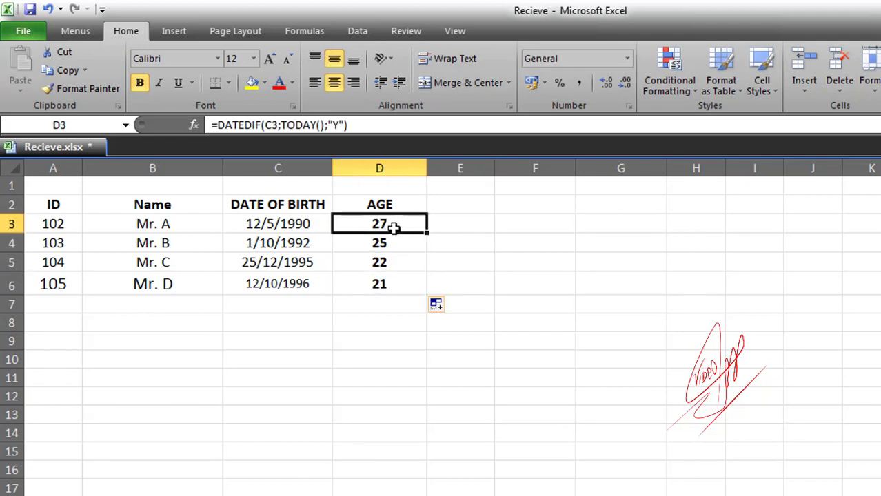
{"action": "left_click", "coordinate": [399, 245]}
{"action": "left_click", "coordinate": [390, 224]}
- Inspect the function name and arguments inside the D3 formula without changing it, and recheck the ages in column D
{"action": "double_click", "coordinate": [390, 223]}
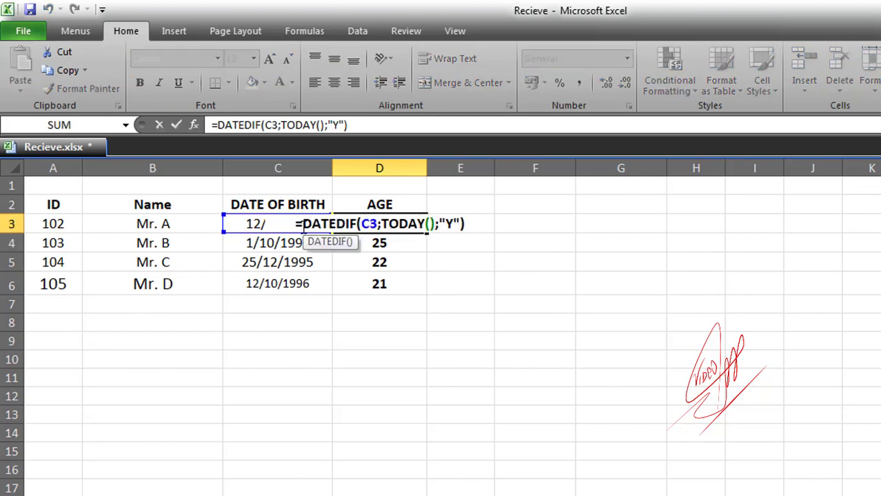
{"action": "left_click_drag", "start_coordinate": [302, 224], "coordinate": [345, 224]}
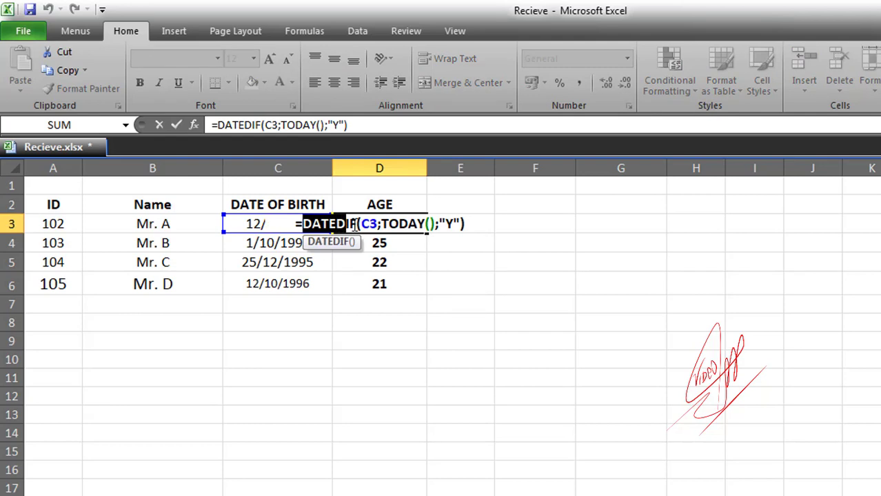
{"action": "left_click", "coordinate": [368, 224]}
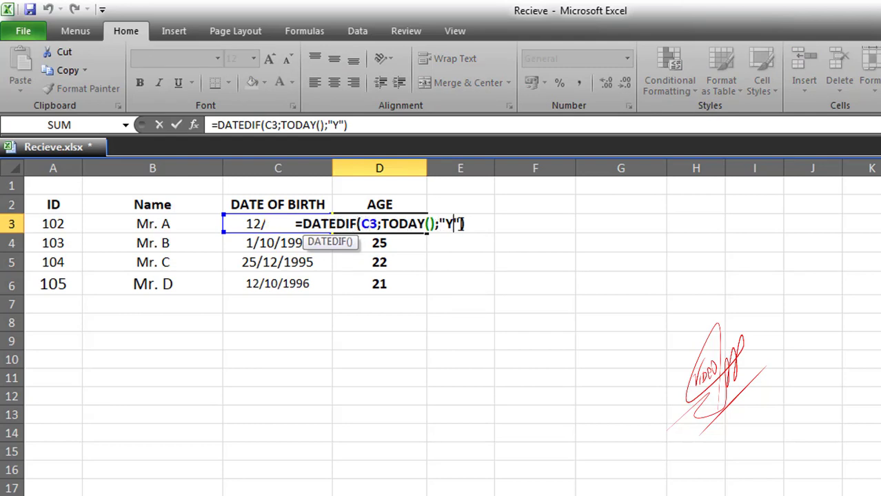
{"action": "key", "text": "Escape"}
{"action": "left_click", "coordinate": [452, 228]}
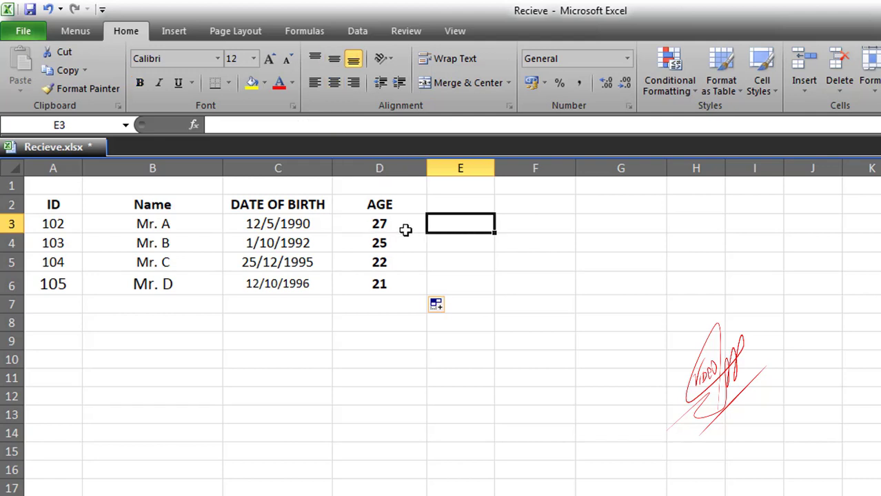
{"action": "left_click", "coordinate": [388, 281]}
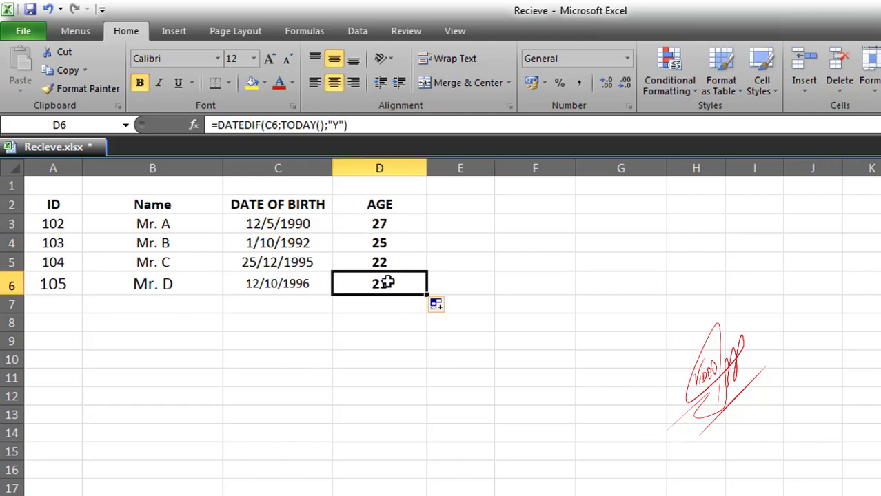
{"action": "left_click", "coordinate": [416, 217]}
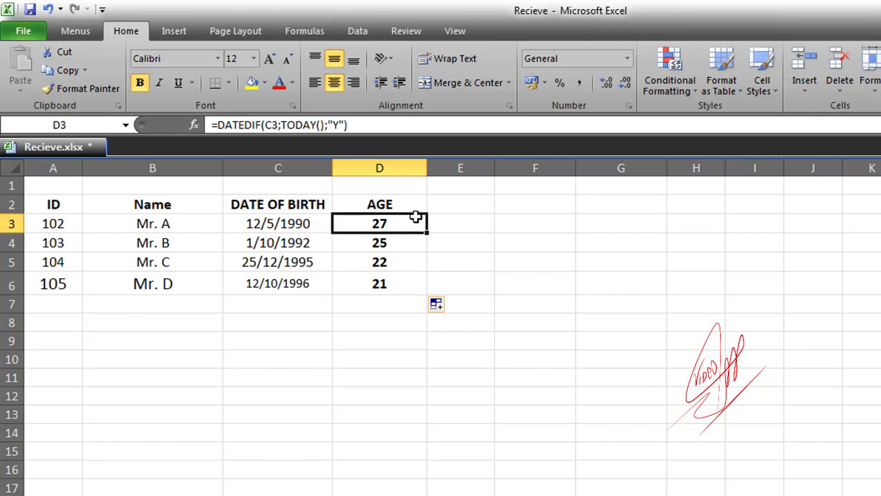
{"action": "left_click", "coordinate": [440, 206]}
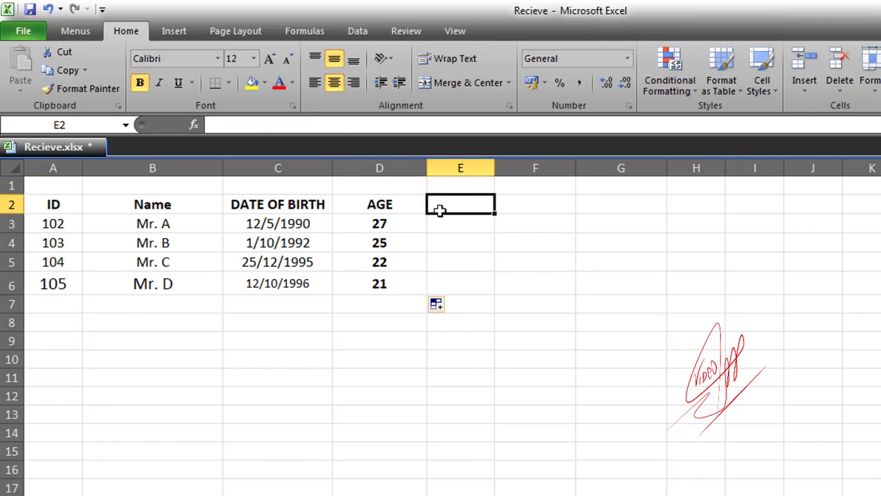
{"action": "left_click", "coordinate": [388, 224]}
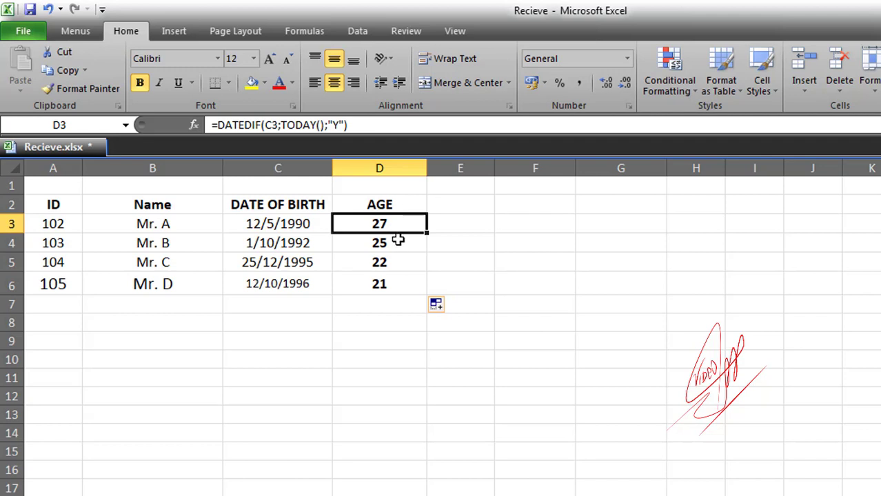
{"action": "left_click", "coordinate": [420, 247]}
- Enter the heading Month in E2 and make it bold
{"action": "left_click", "coordinate": [450, 205]}
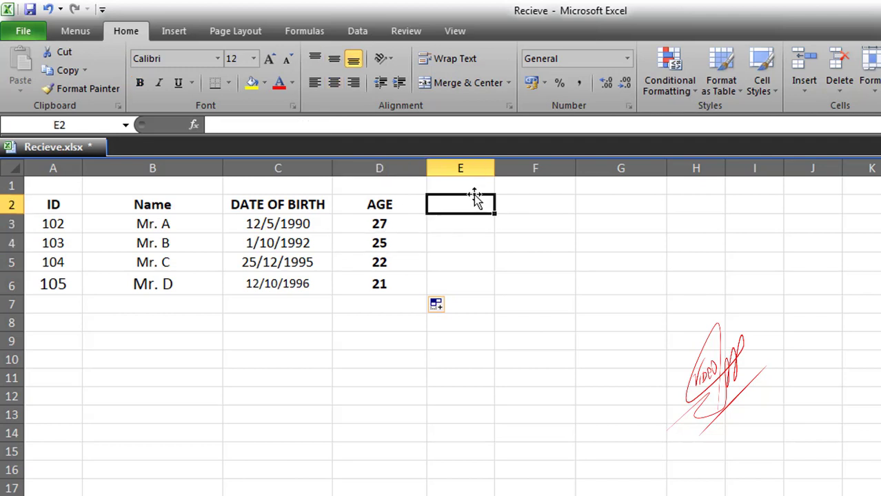
{"action": "type", "text": "M"}
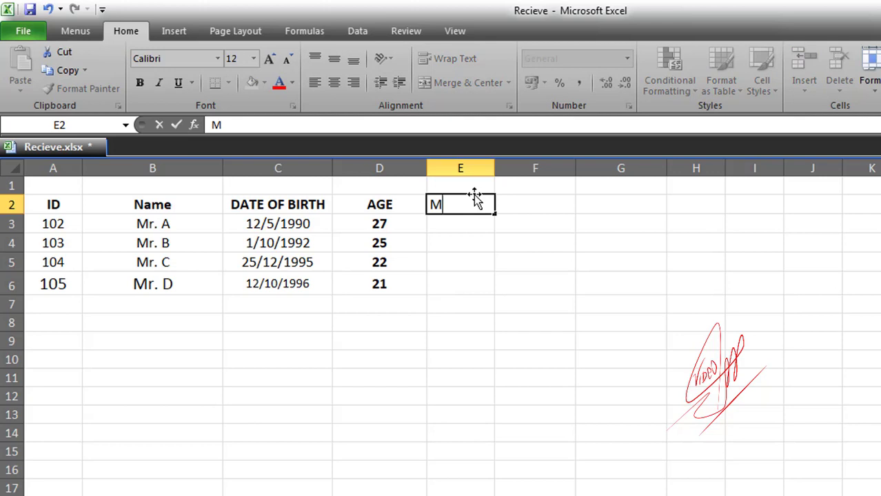
{"action": "type", "text": "onth"}
{"action": "key", "text": "Return"}
{"action": "left_click", "coordinate": [459, 205]}
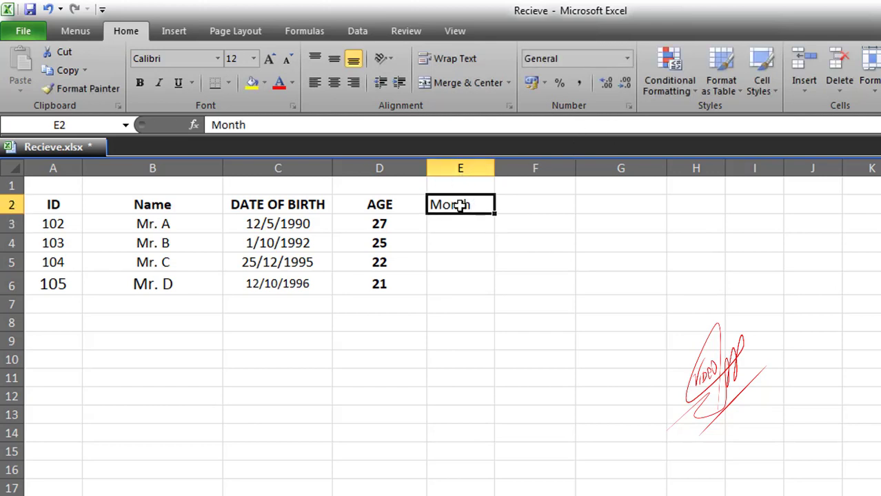
{"action": "left_click", "coordinate": [141, 82]}
- Enter the heading Day in F2, bold and centred
{"action": "left_click", "coordinate": [510, 204]}
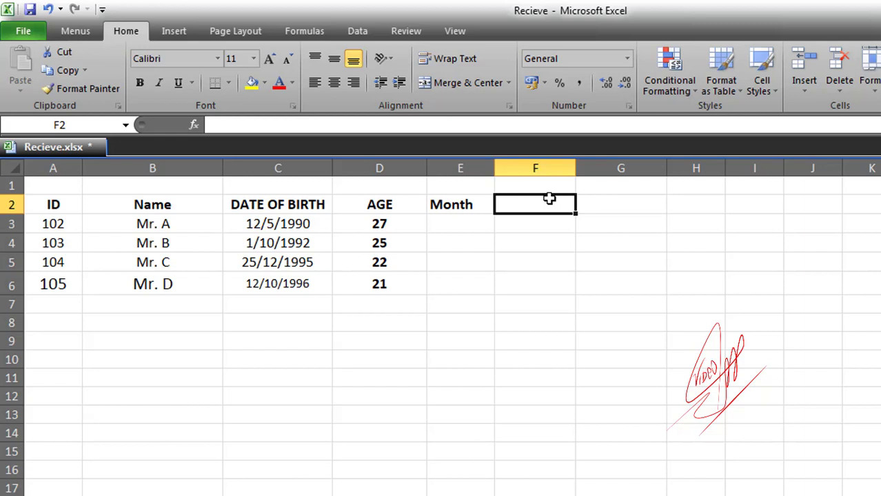
{"action": "type", "text": "Day"}
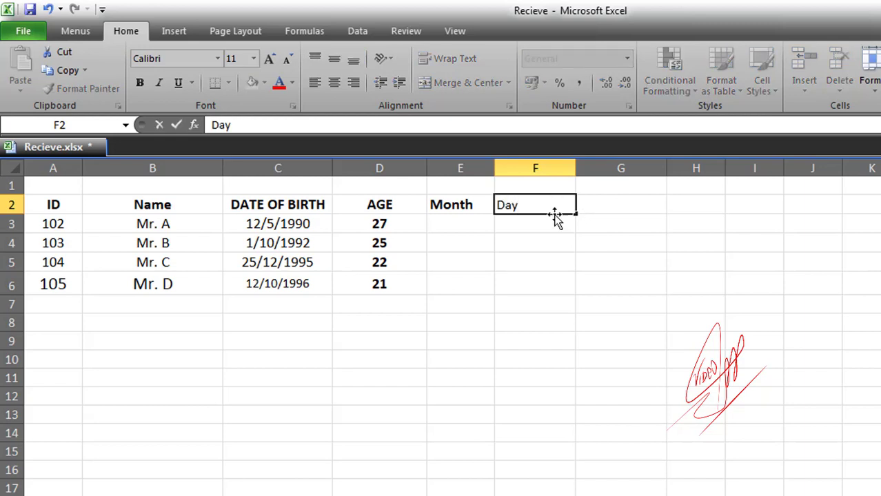
{"action": "left_click", "coordinate": [554, 227]}
{"action": "left_click", "coordinate": [535, 200]}
{"action": "left_click", "coordinate": [535, 219]}
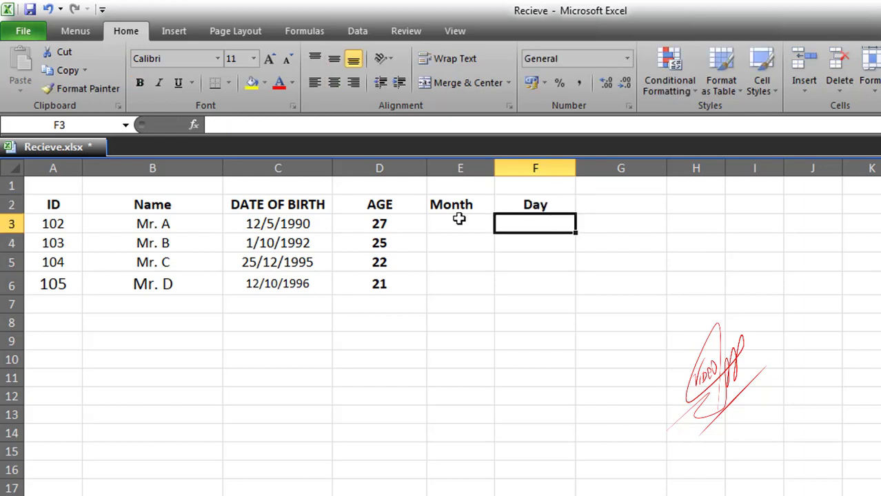
- Begin the month formula in E3 with the arguments D3;TODAY();"ym") after the equals sign
{"action": "left_click", "coordinate": [376, 205]}
{"action": "left_click", "coordinate": [381, 223]}
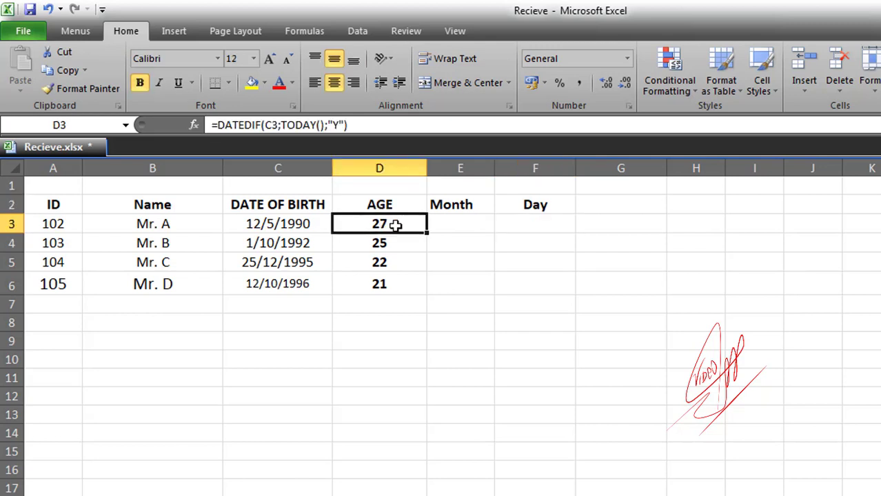
{"action": "left_click", "coordinate": [456, 225]}
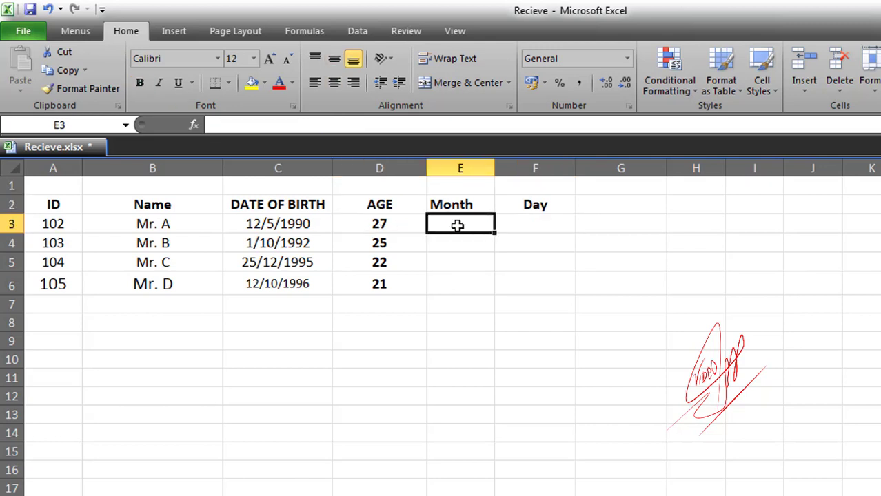
{"action": "left_click", "coordinate": [530, 223]}
{"action": "left_click", "coordinate": [437, 223]}
{"action": "type", "text": "="}
{"action": "type", "text": "D3;TODAY();\"ym\")"}
- Insert DATEDIF( before the arguments in E3 and commit =DATEDIF(D3;TODAY();"ym")
{"action": "left_click", "coordinate": [438, 223]}
{"action": "type", "text": "d"}
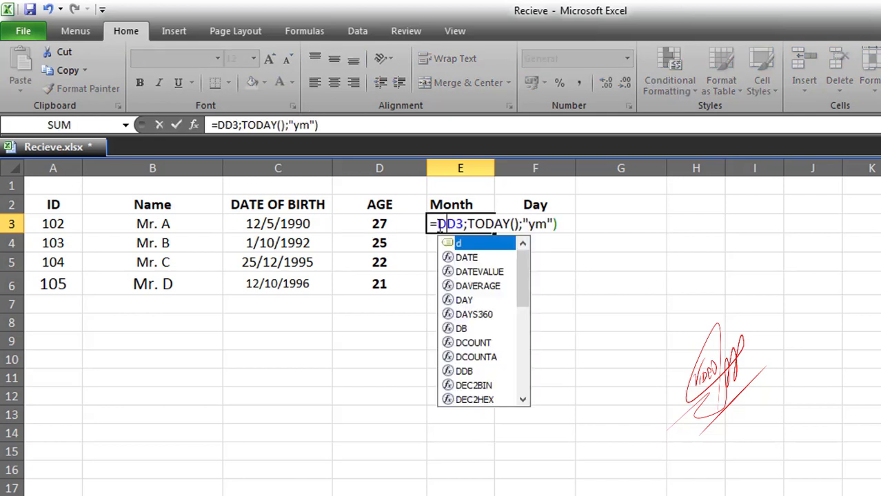
{"action": "type", "text": "ate"}
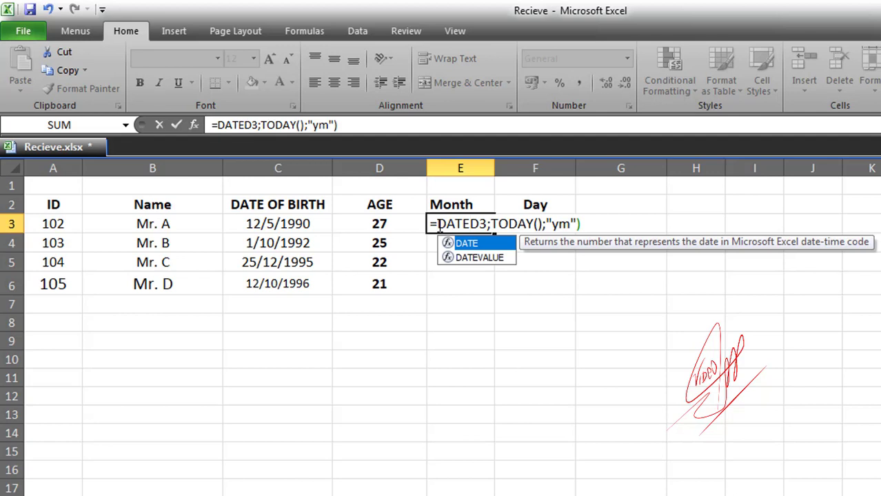
{"action": "type", "text": "D"}
{"action": "type", "text": "IF"}
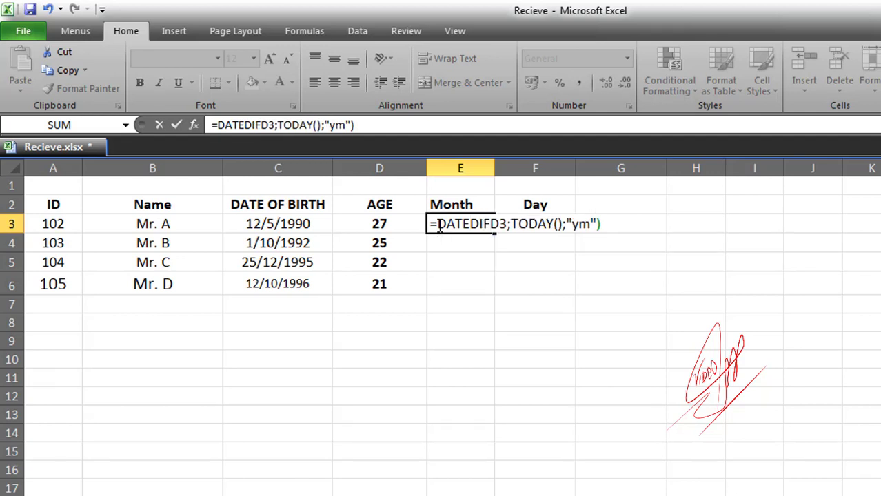
{"action": "type", "text": "("}
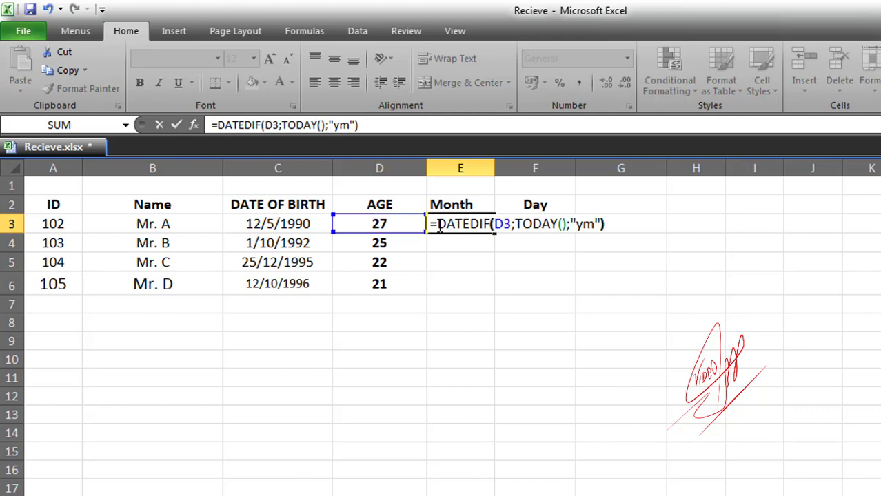
{"action": "key", "text": "Return"}
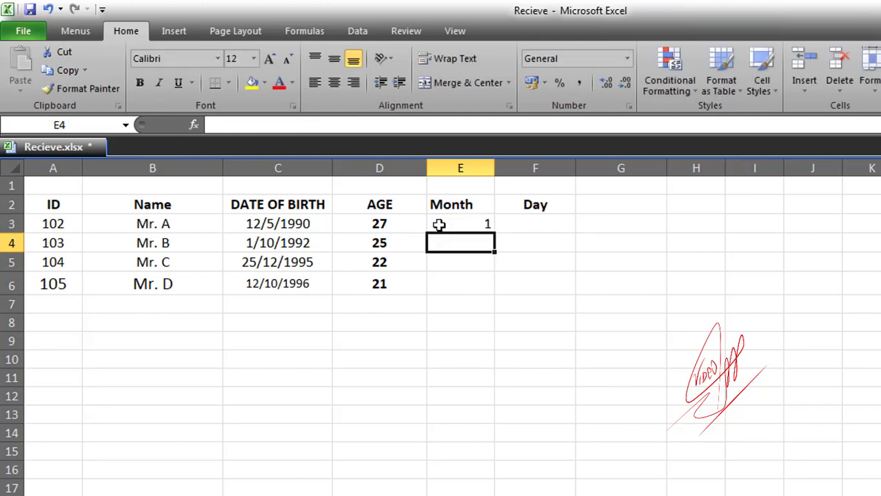
- Centre the contents of column E horizontally and align them to the middle vertically
{"action": "left_click", "coordinate": [453, 221]}
{"action": "left_click", "coordinate": [462, 167]}
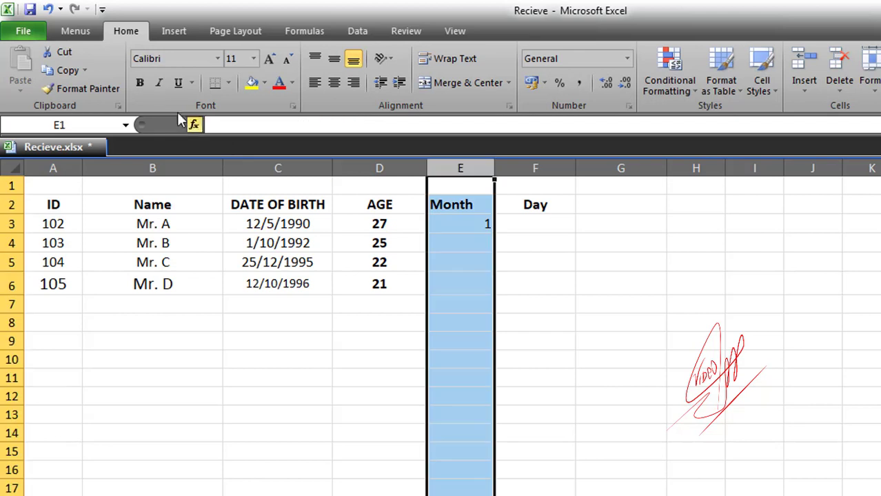
{"action": "left_click", "coordinate": [333, 82]}
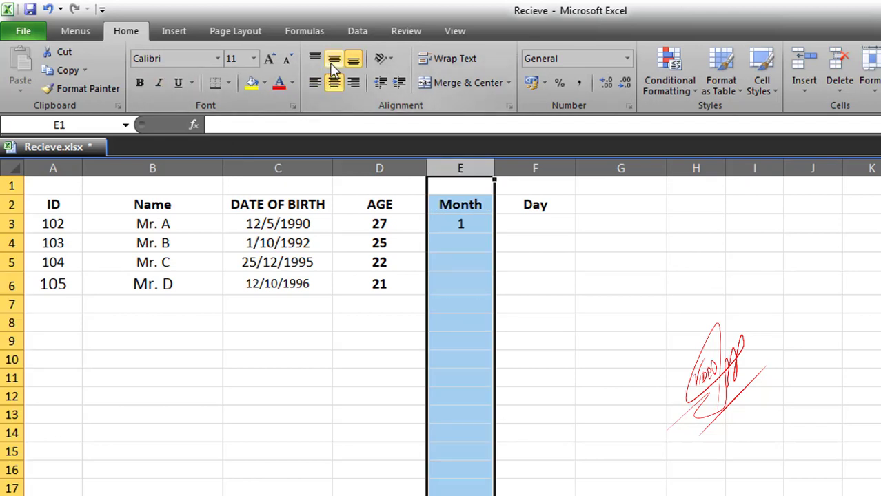
{"action": "left_click", "coordinate": [334, 59]}
{"action": "left_click", "coordinate": [374, 225]}
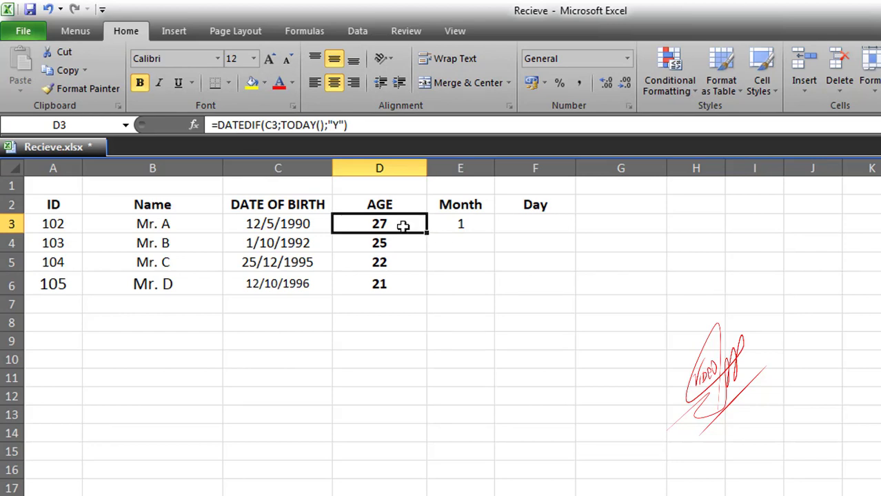
{"action": "left_click", "coordinate": [470, 224]}
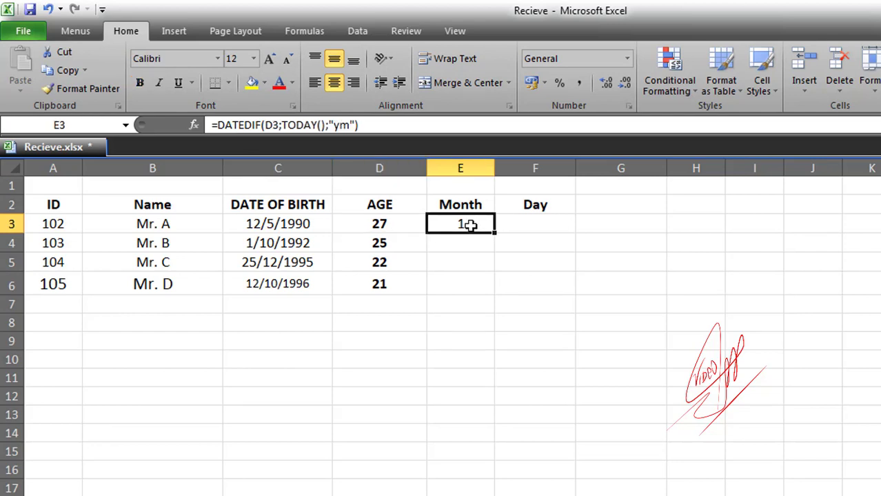
- Begin the day formula in F3 with =DATEDIF(
{"action": "left_click", "coordinate": [524, 220]}
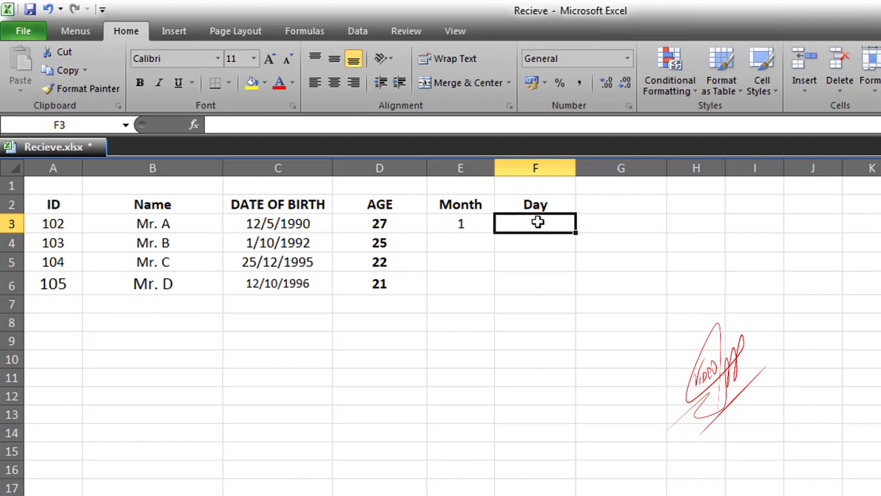
{"action": "type", "text": "="}
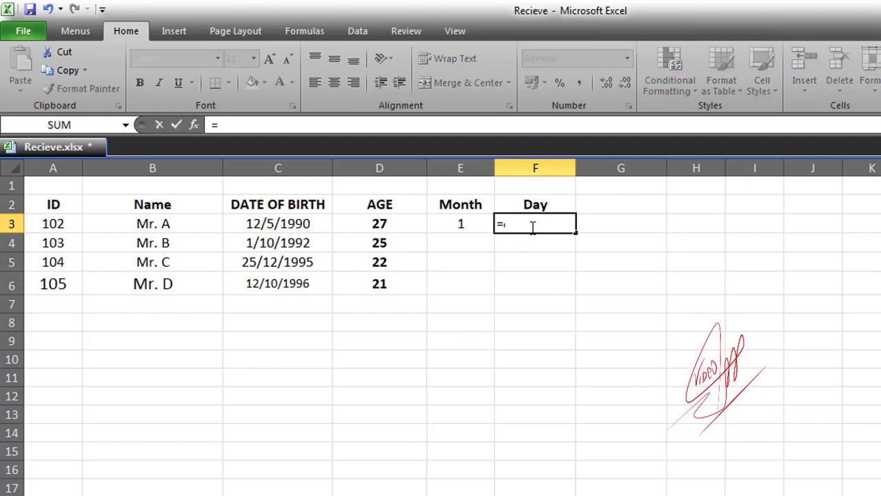
{"action": "type", "text": "dATE"}
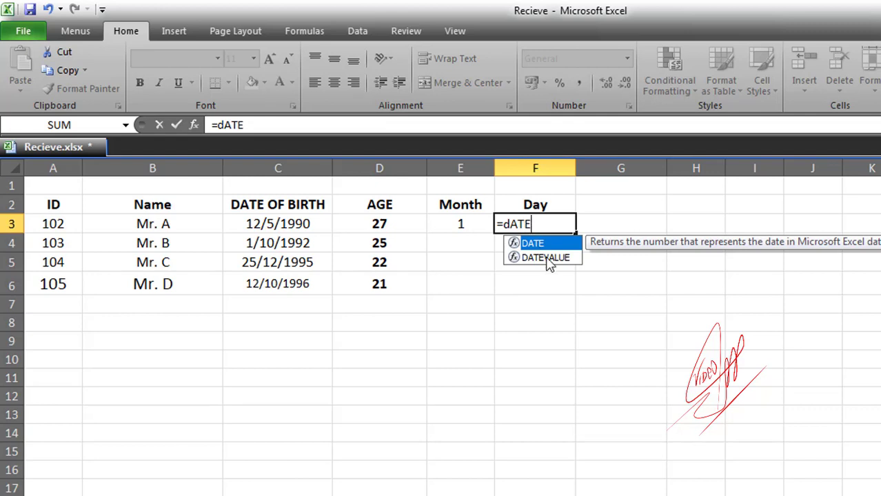
{"action": "double_click", "coordinate": [552, 244]}
{"action": "left_click", "coordinate": [533, 222]}
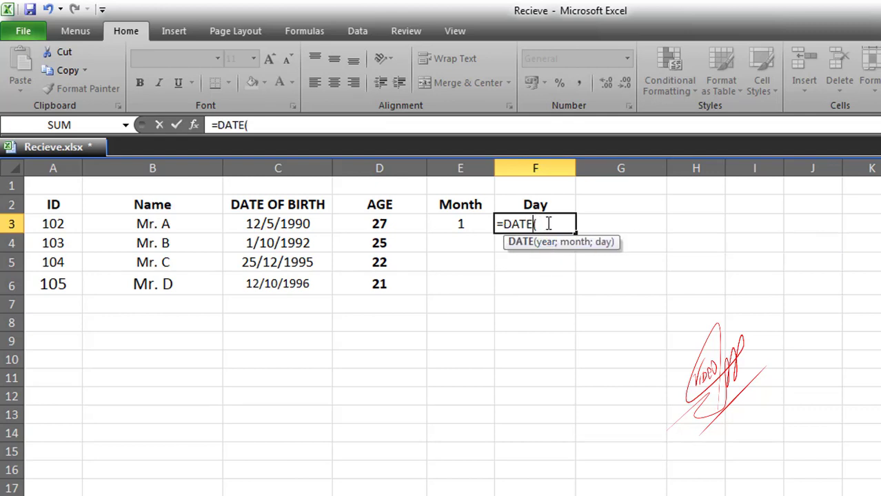
{"action": "type", "text": "S"}
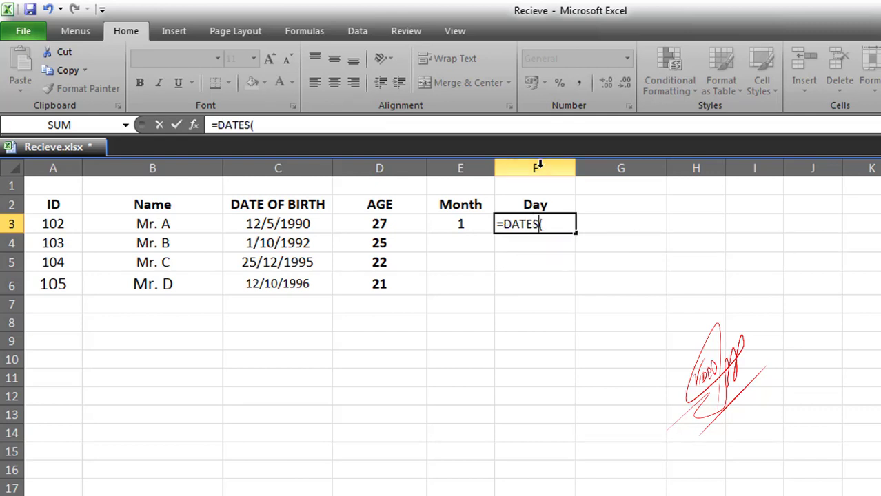
{"action": "key", "text": "BackSpace"}
{"action": "type", "text": "DIF"}
{"action": "left_click", "coordinate": [559, 224]}
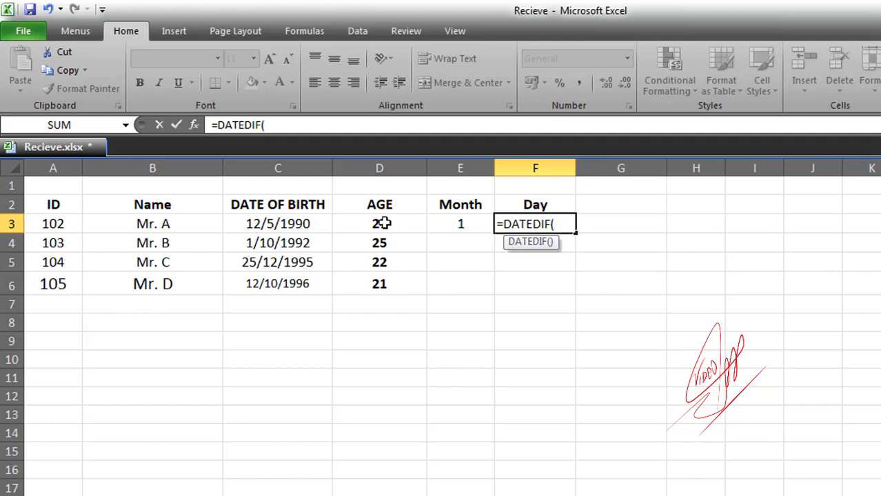
- Complete the F3 formula with the date of birth in C3, TODAY() and the unit "MD", committing =DATEDIF(C3;TODAY();"MD")
{"action": "left_click", "coordinate": [277, 224]}
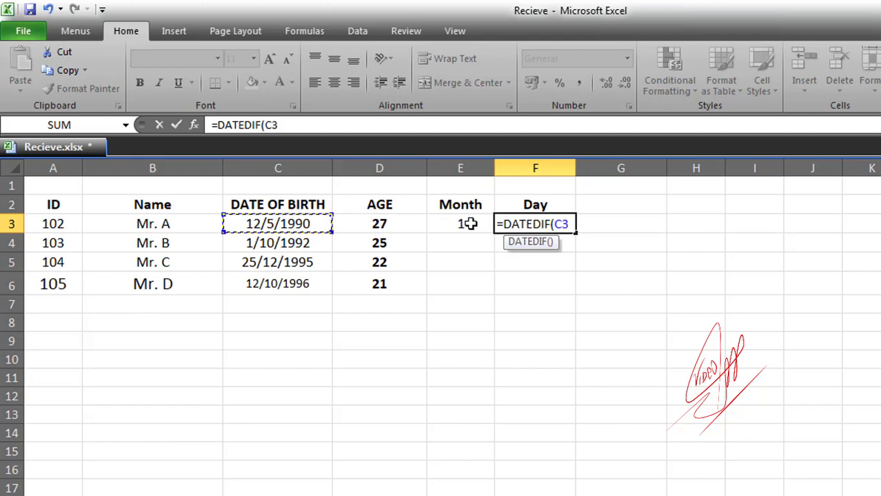
{"action": "type", "text": ";"}
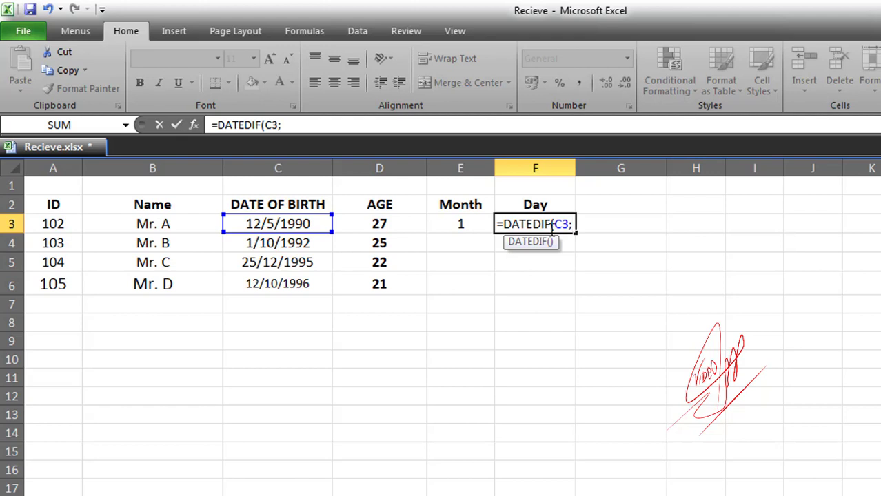
{"action": "type", "text": "t"}
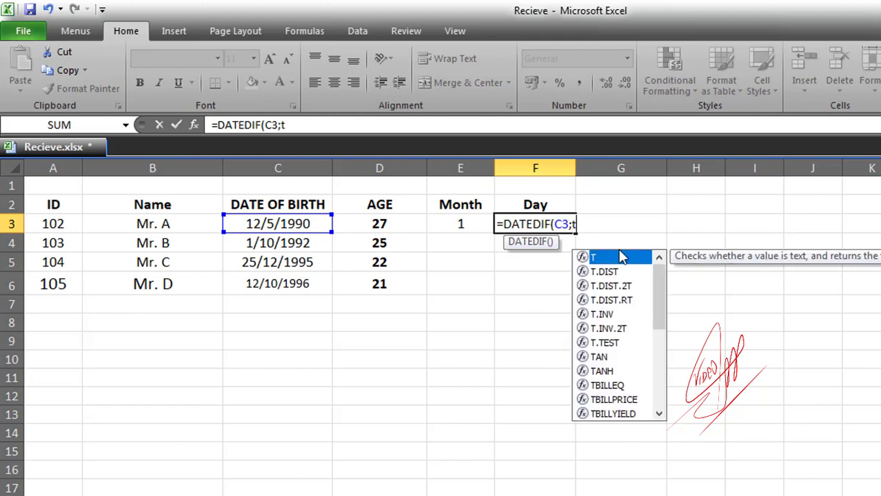
{"action": "type", "text": "o"}
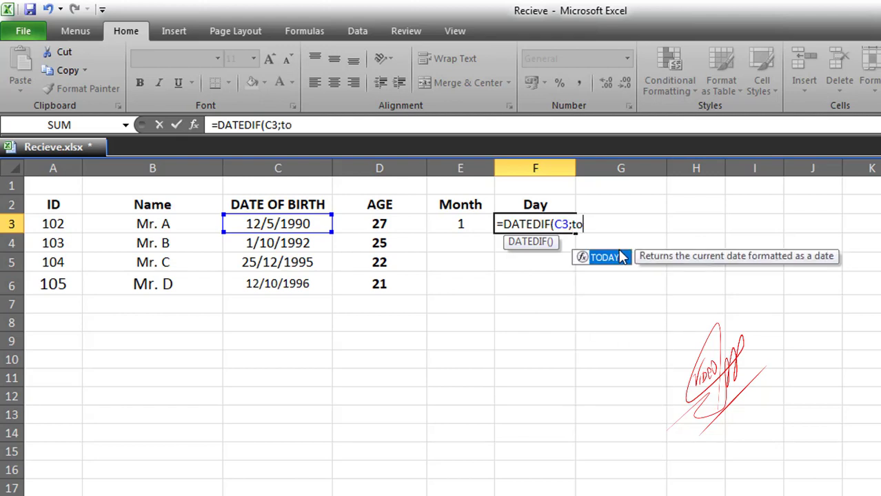
{"action": "double_click", "coordinate": [608, 259]}
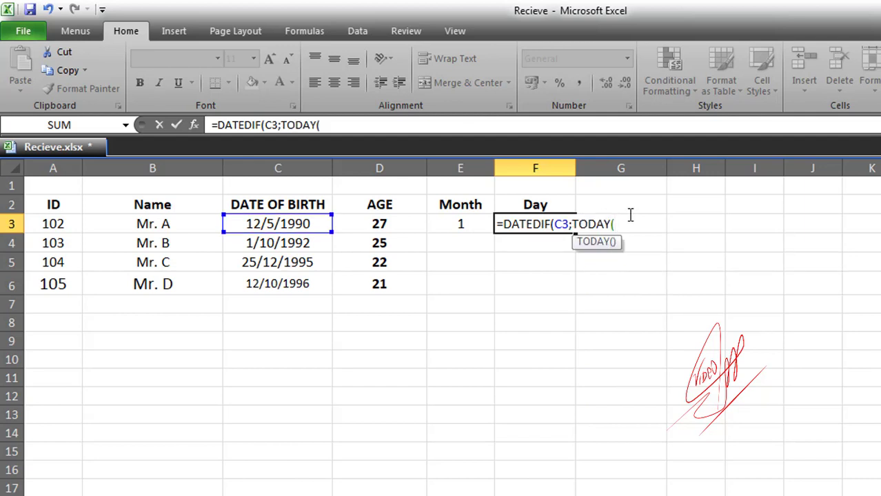
{"action": "type", "text": ");"}
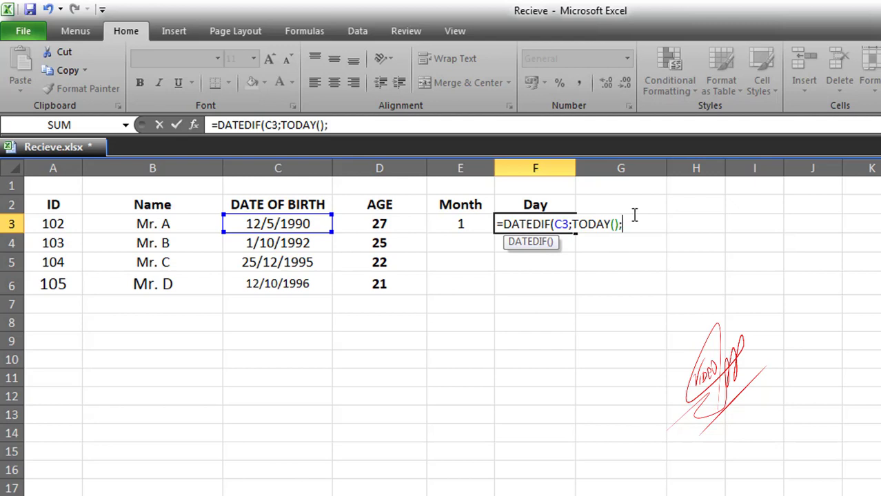
{"action": "type", "text": "\""}
{"action": "type", "text": "MD"}
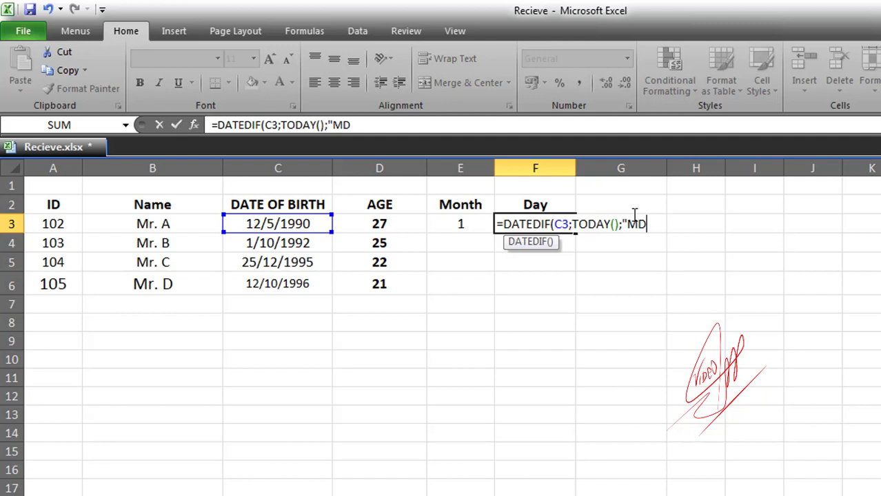
{"action": "type", "text": "\")"}
{"action": "key", "text": "Return"}
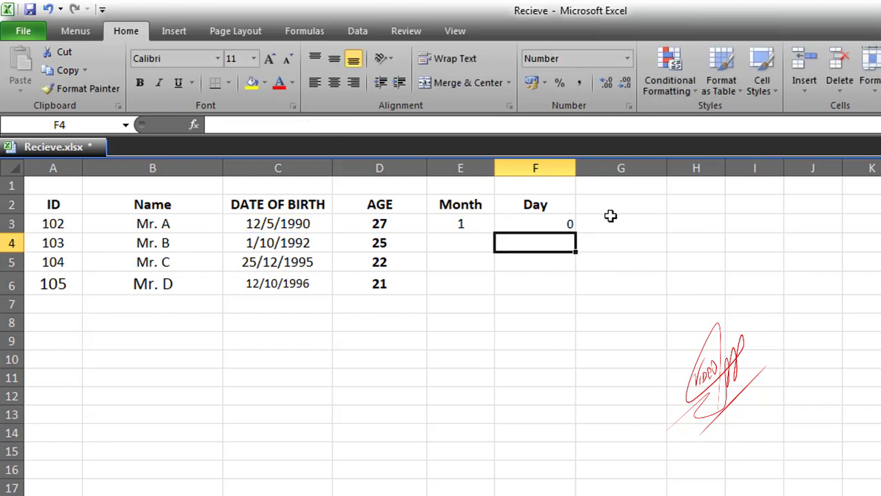
- Centre the contents of column F horizontally and align them to the middle vertically
{"action": "left_click", "coordinate": [542, 222]}
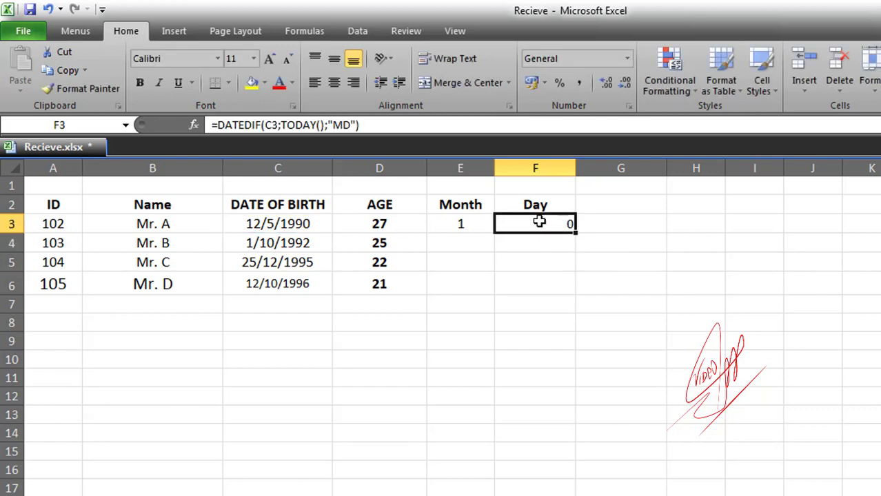
{"action": "left_click", "coordinate": [535, 168]}
{"action": "left_click", "coordinate": [334, 84]}
{"action": "left_click", "coordinate": [333, 59]}
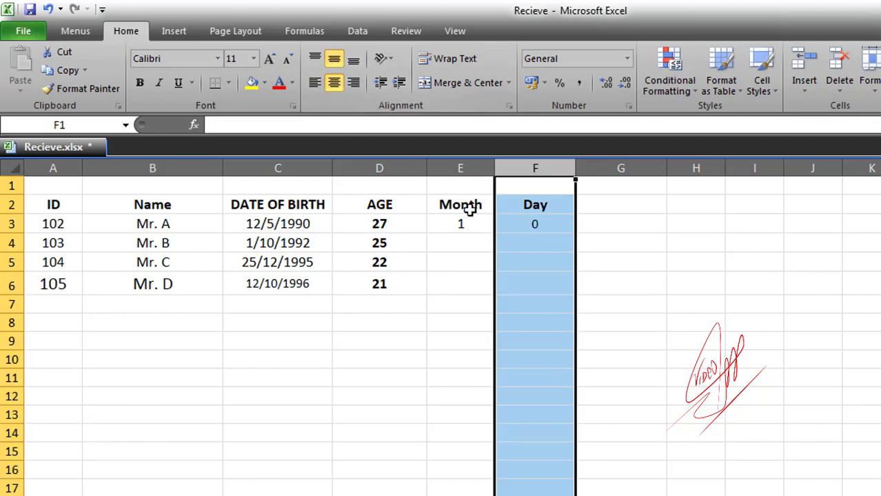
- Review the age, month and day formulas in D3, E3 and F3 against the date of birth in C3
{"action": "left_click", "coordinate": [482, 222]}
{"action": "left_click", "coordinate": [517, 222]}
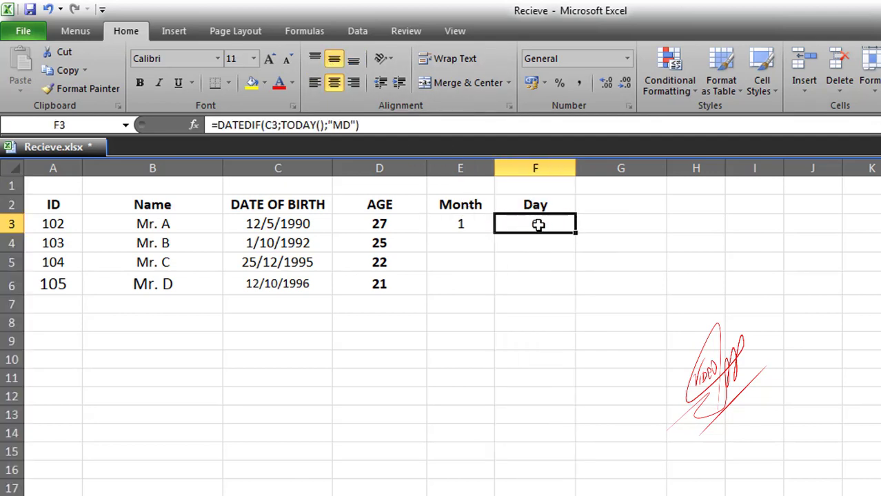
{"action": "left_click", "coordinate": [528, 248]}
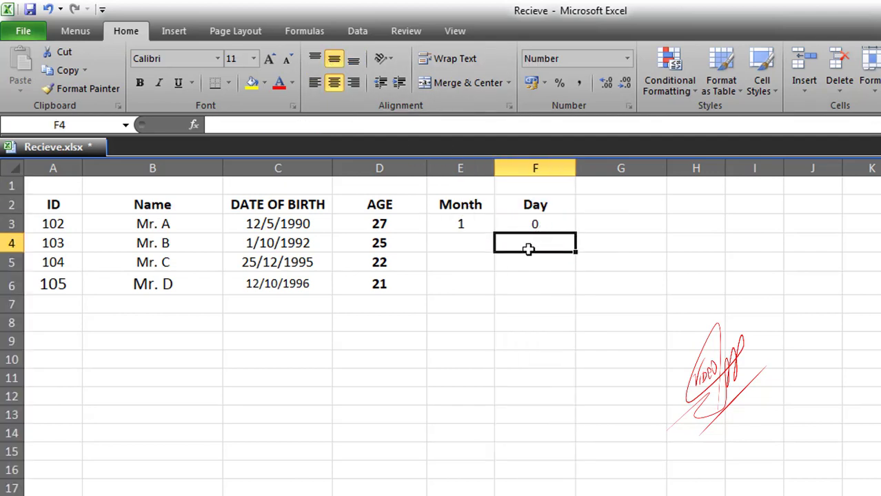
{"action": "left_click", "coordinate": [393, 223]}
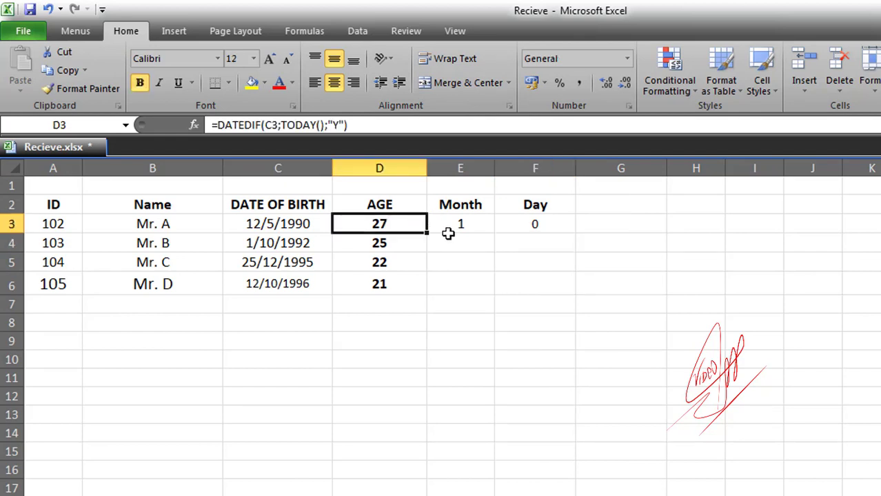
{"action": "left_click", "coordinate": [455, 224]}
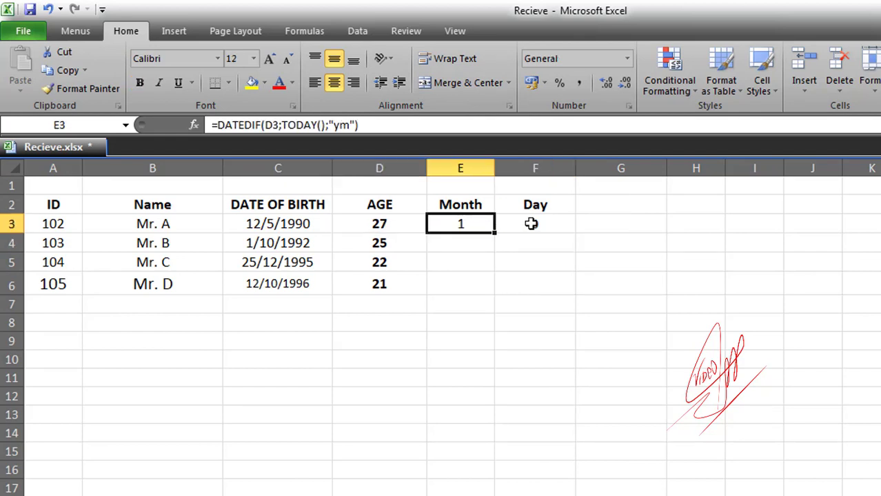
{"action": "left_click", "coordinate": [452, 245]}
{"action": "left_click", "coordinate": [365, 225]}
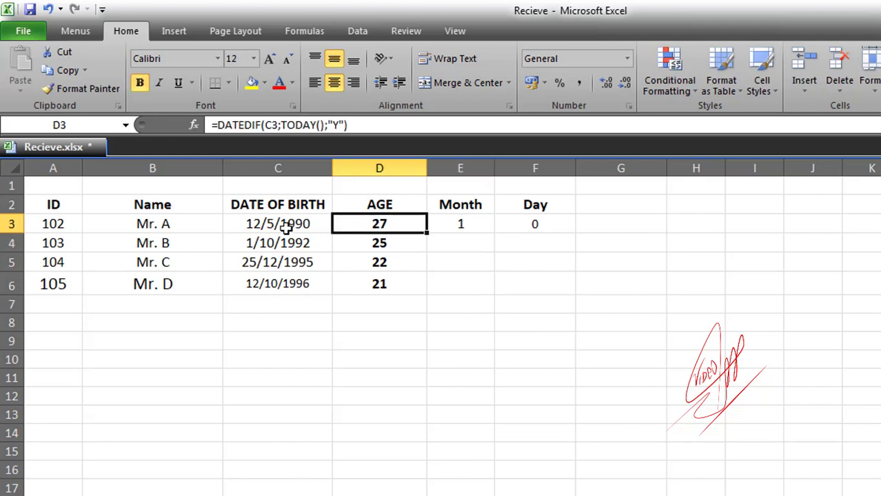
{"action": "left_click", "coordinate": [270, 224]}
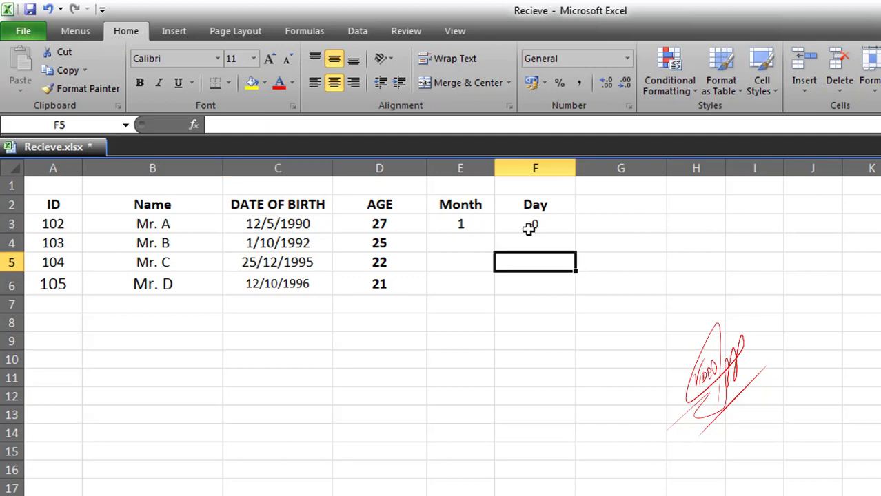
{"action": "left_click", "coordinate": [527, 228]}
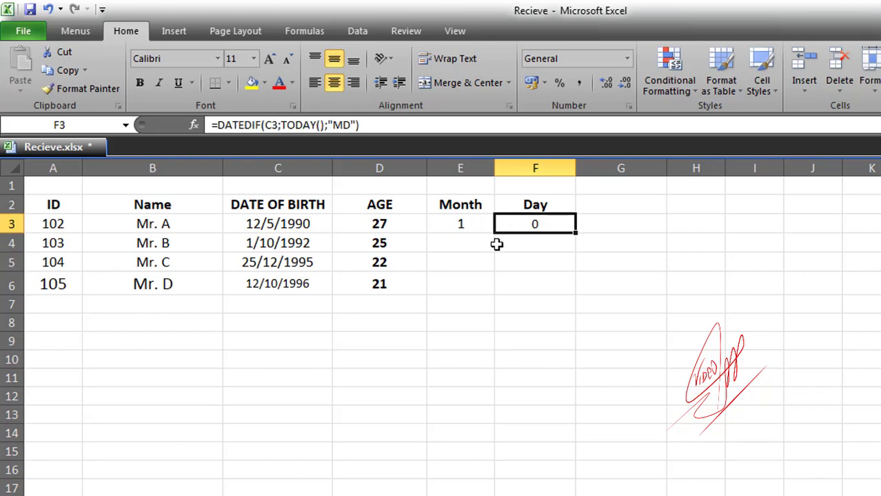
- Examine the unit arguments of the DATEDIF formulas in F3 and D3
{"action": "double_click", "coordinate": [528, 225]}
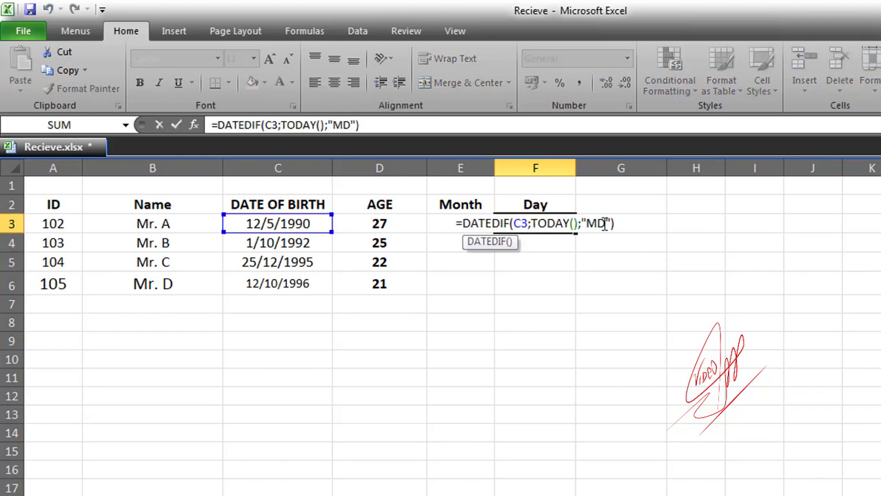
{"action": "left_click_drag", "start_coordinate": [604, 224], "coordinate": [585, 223]}
{"action": "left_click", "coordinate": [596, 224]}
{"action": "key", "text": "Escape"}
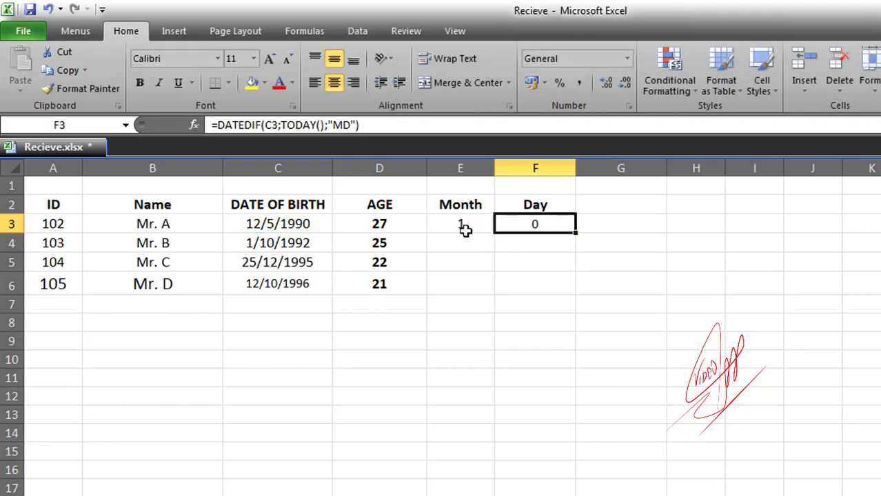
{"action": "left_click", "coordinate": [396, 227]}
{"action": "double_click", "coordinate": [394, 226]}
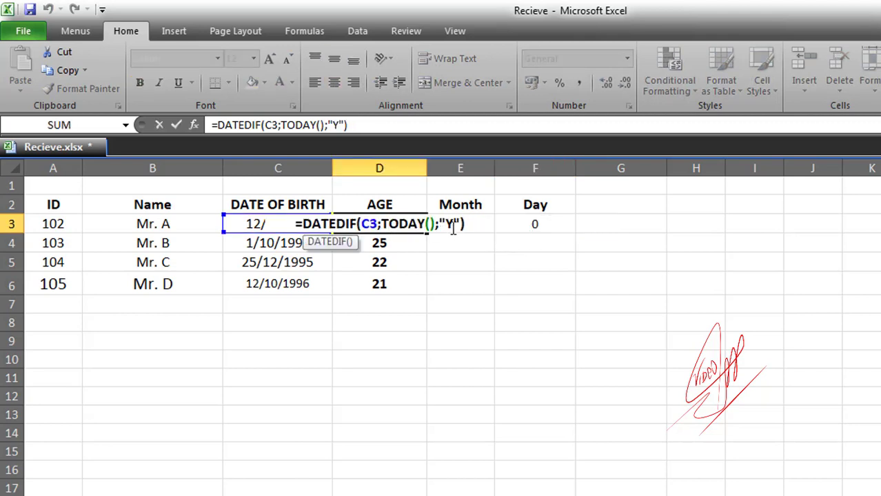
{"action": "left_click_drag", "start_coordinate": [452, 228], "coordinate": [449, 227]}
{"action": "key", "text": "ctrl+Return"}
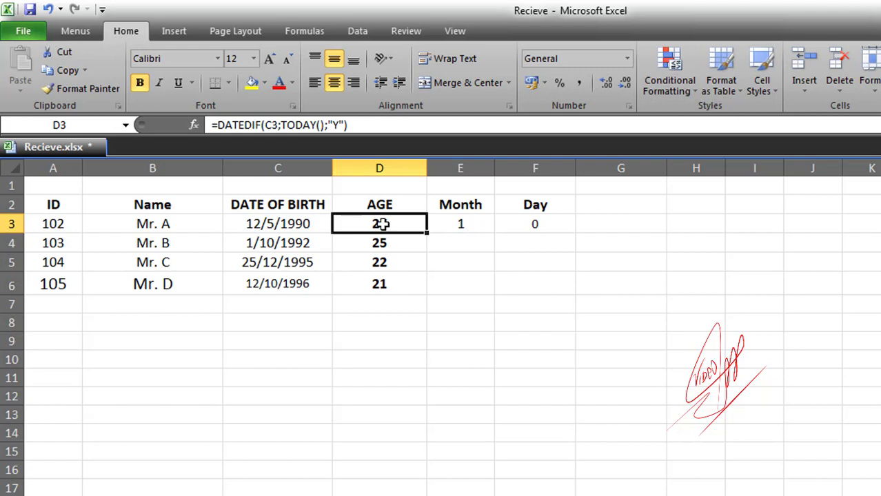
- Examine the unit argument of the month formula in E3
{"action": "left_click", "coordinate": [464, 223]}
{"action": "double_click", "coordinate": [468, 232]}
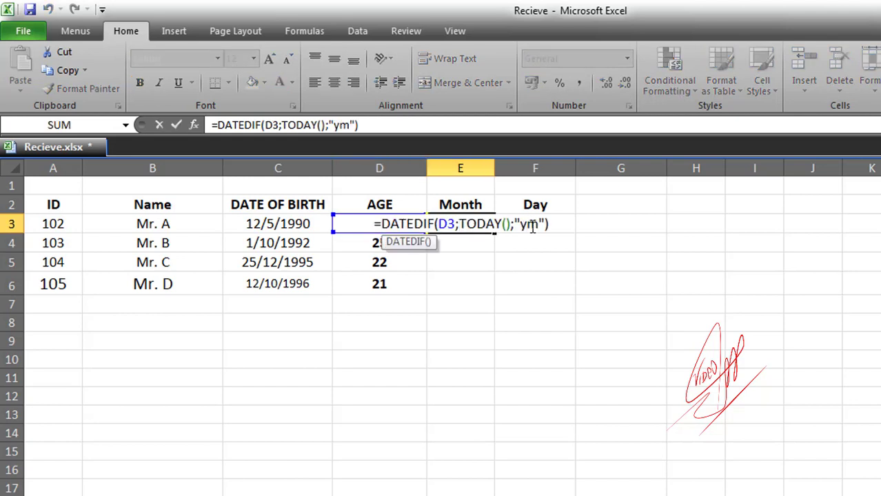
{"action": "left_click_drag", "start_coordinate": [532, 224], "coordinate": [523, 224]}
{"action": "key", "text": "Left"}
{"action": "left_click_drag", "start_coordinate": [539, 226], "coordinate": [522, 227]}
{"action": "left_click", "coordinate": [531, 227]}
{"action": "key", "text": "Escape"}
- Examine the unit argument of the day formula in F3 again and check the age formula in D3
{"action": "left_click", "coordinate": [531, 224]}
{"action": "double_click", "coordinate": [530, 225]}
{"action": "left_click", "coordinate": [584, 224]}
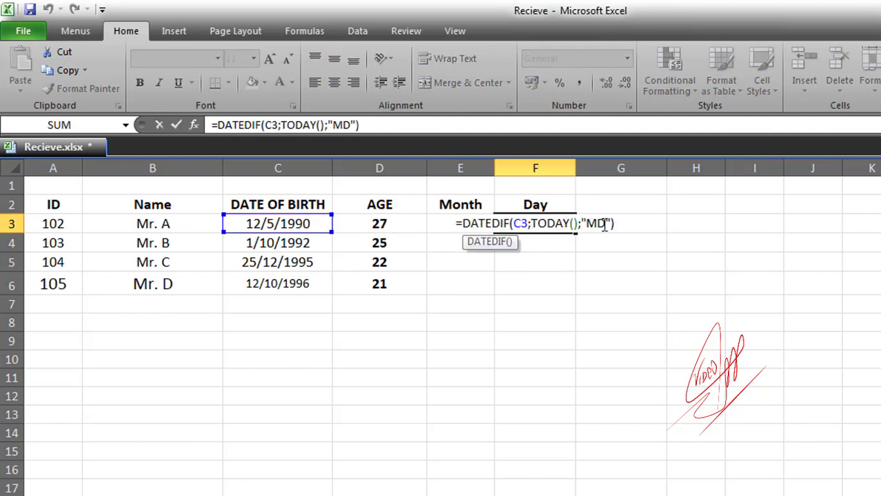
{"action": "mouse_move", "coordinate": [581, 224]}
{"action": "left_mouse_down"}
{"action": "mouse_move", "coordinate": [611, 224]}
{"action": "mouse_move", "coordinate": [597, 224]}
{"action": "left_mouse_up"}
{"action": "left_click", "coordinate": [587, 224]}
{"action": "key", "text": "ctrl+Return"}
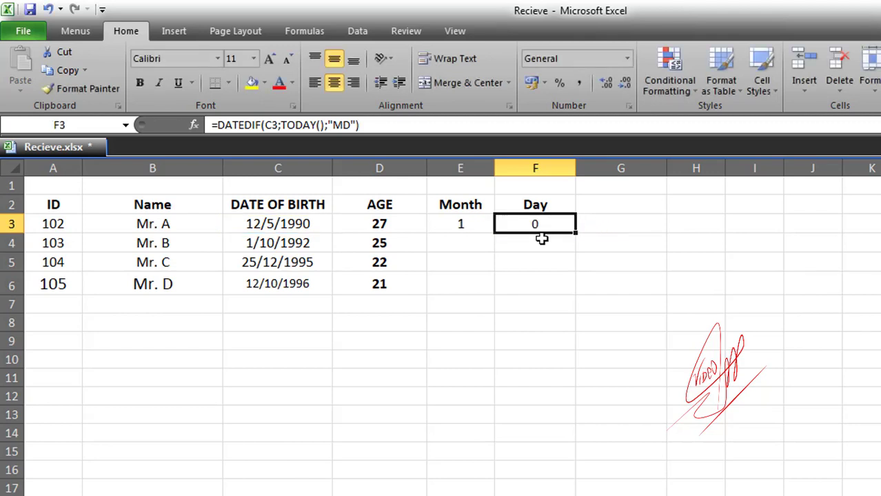
{"action": "left_click", "coordinate": [543, 255]}
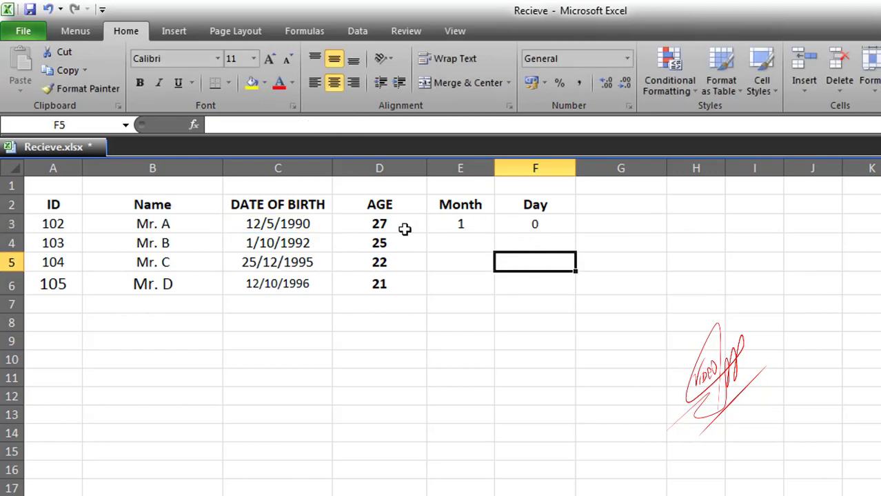
{"action": "left_click", "coordinate": [386, 222]}
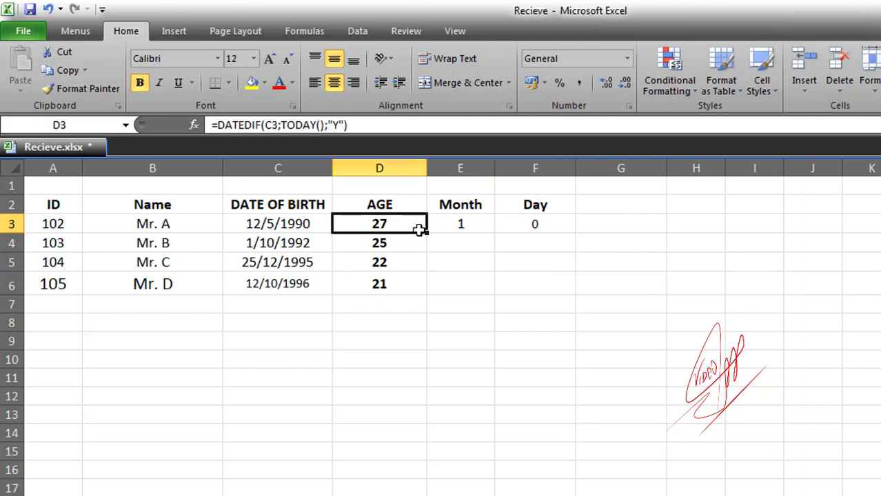
- Enter 1 in G6 and 60 in H6 beside the people table
{"action": "left_click", "coordinate": [568, 283]}
{"action": "left_click", "coordinate": [620, 274]}
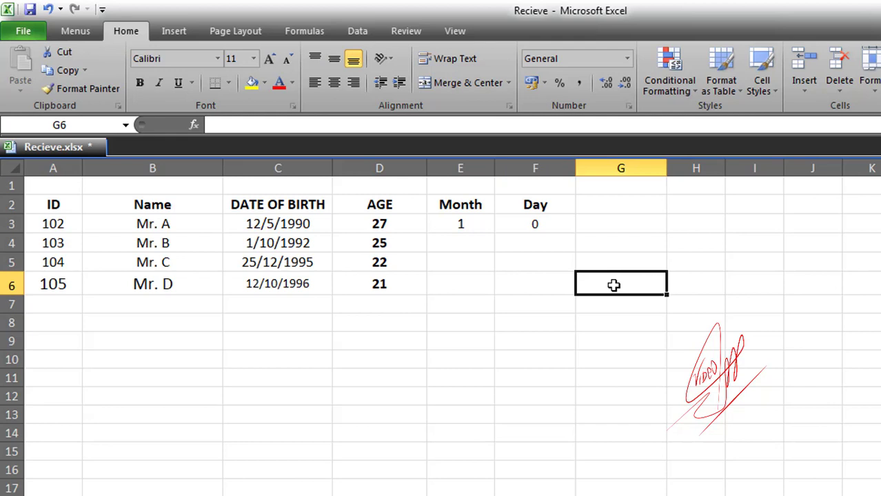
{"action": "type", "text": "1"}
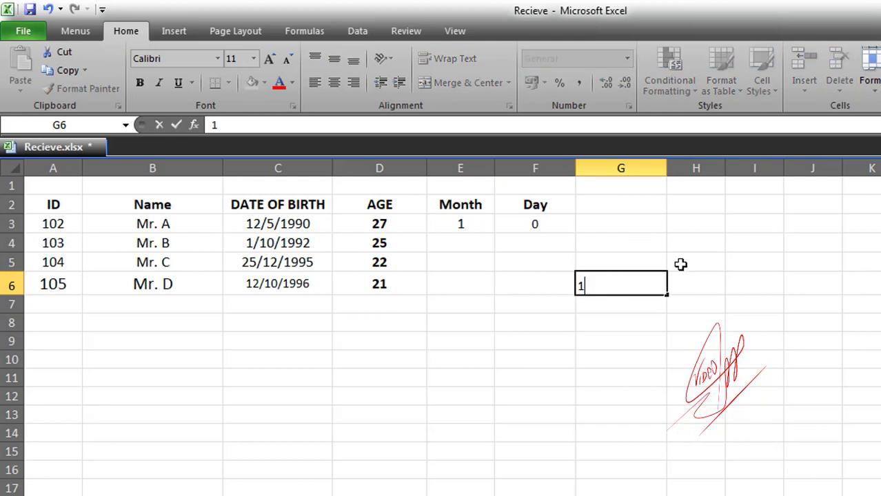
{"action": "left_click", "coordinate": [693, 287]}
{"action": "type", "text": "60"}
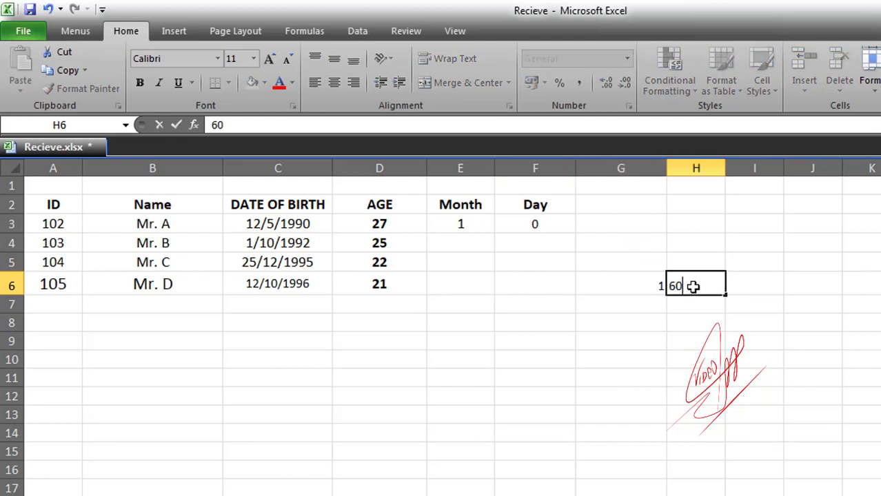
- Enter 1 in G7 and G8, and 60 in H7 and H8, under the first pair of numbers
{"action": "left_click", "coordinate": [654, 307]}
{"action": "type", "text": "1"}
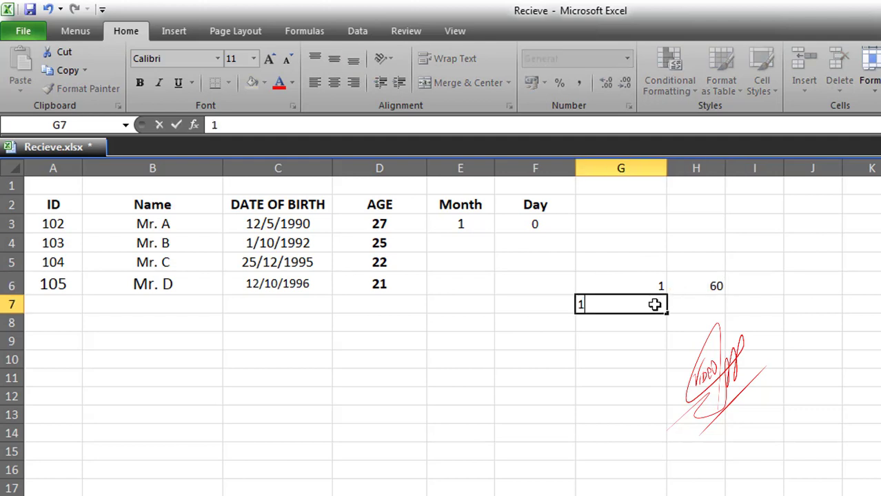
{"action": "left_click", "coordinate": [704, 305]}
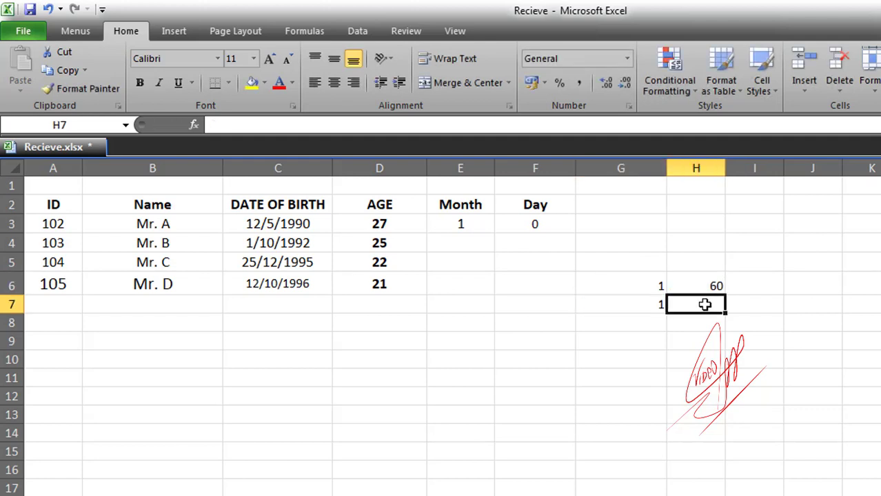
{"action": "type", "text": "60"}
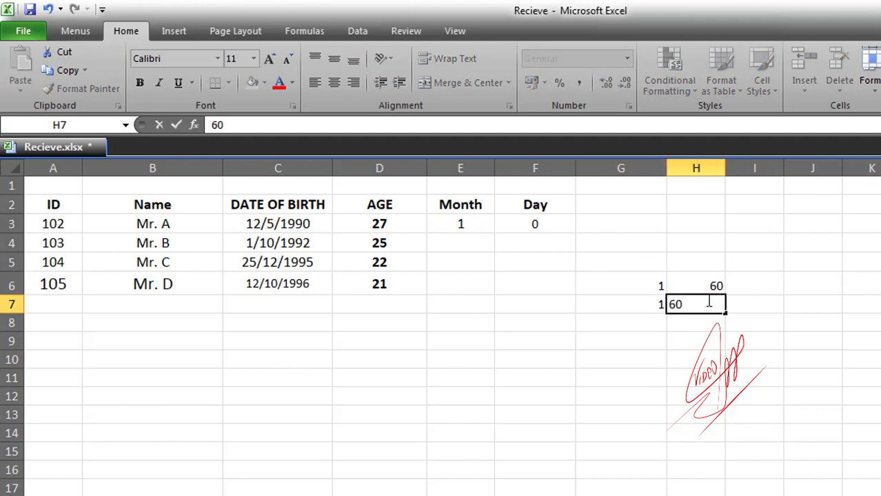
{"action": "left_click", "coordinate": [653, 324]}
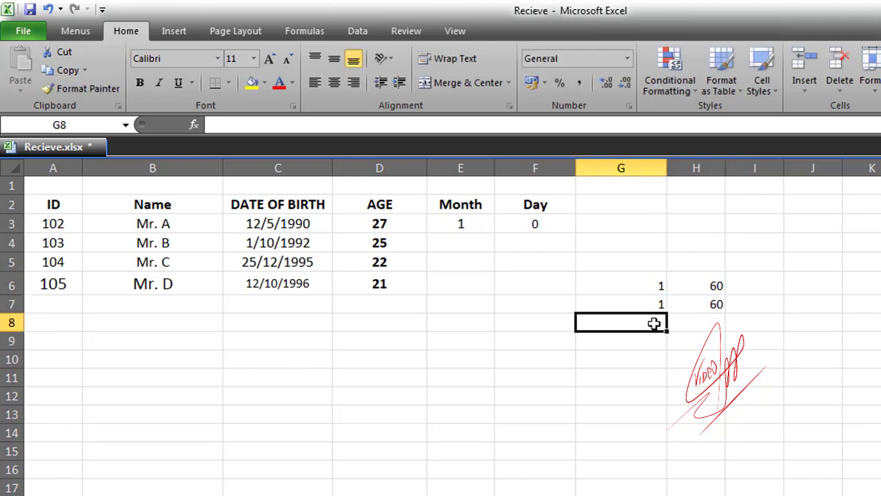
{"action": "type", "text": "1"}
{"action": "left_click", "coordinate": [695, 322]}
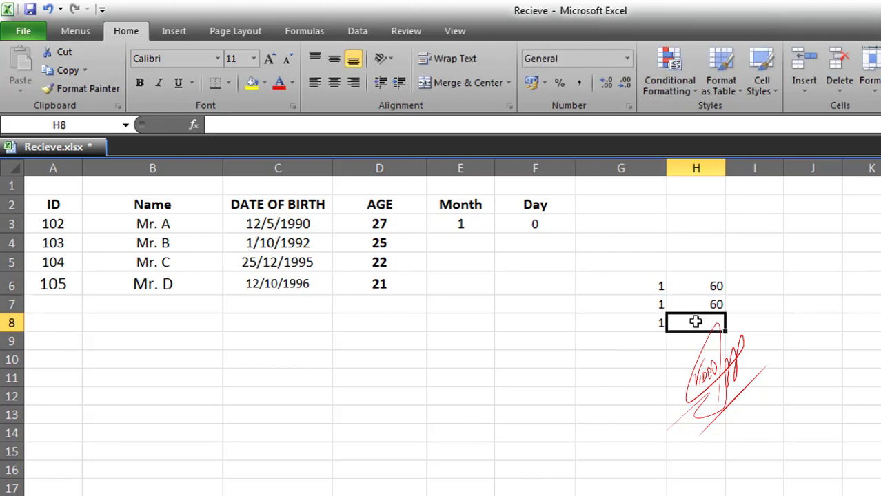
{"action": "type", "text": "60"}
{"action": "key", "text": "Return"}
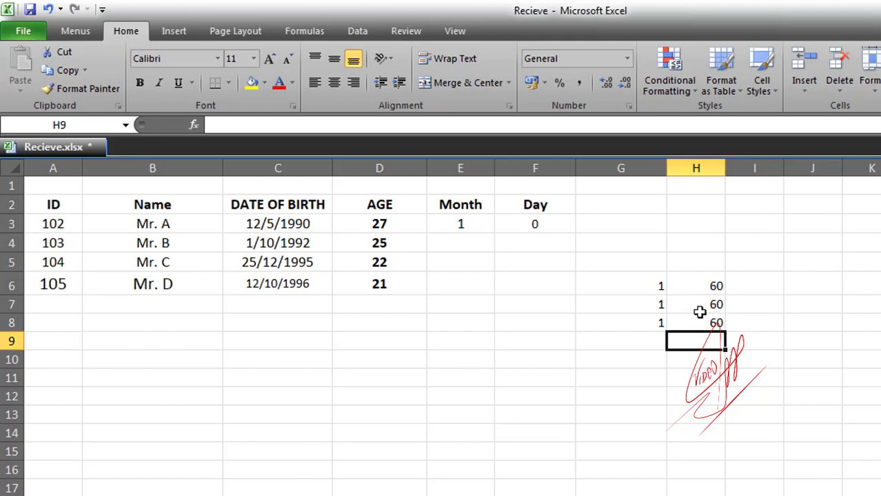
{"action": "left_click_drag", "start_coordinate": [698, 286], "coordinate": [682, 321]}
{"action": "left_click", "coordinate": [678, 306]}
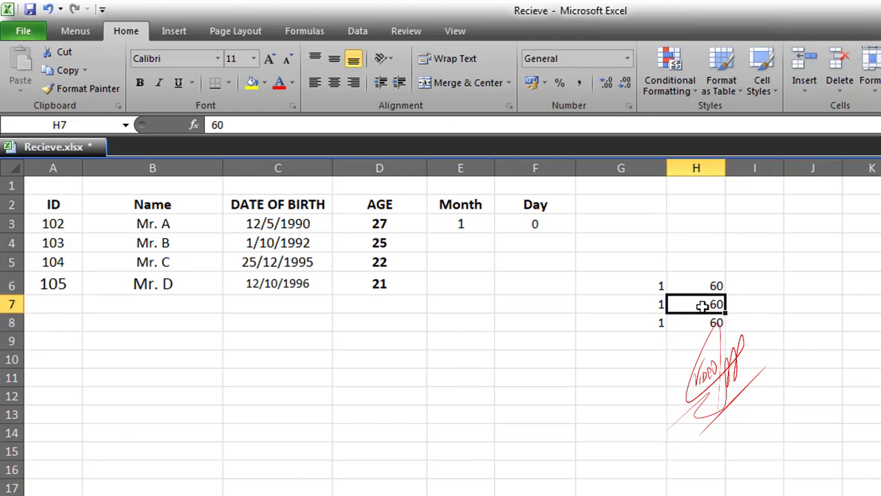
- Review the Age, Month and Day headings against their formula cells D3, E3 and F3
{"action": "left_click", "coordinate": [388, 222]}
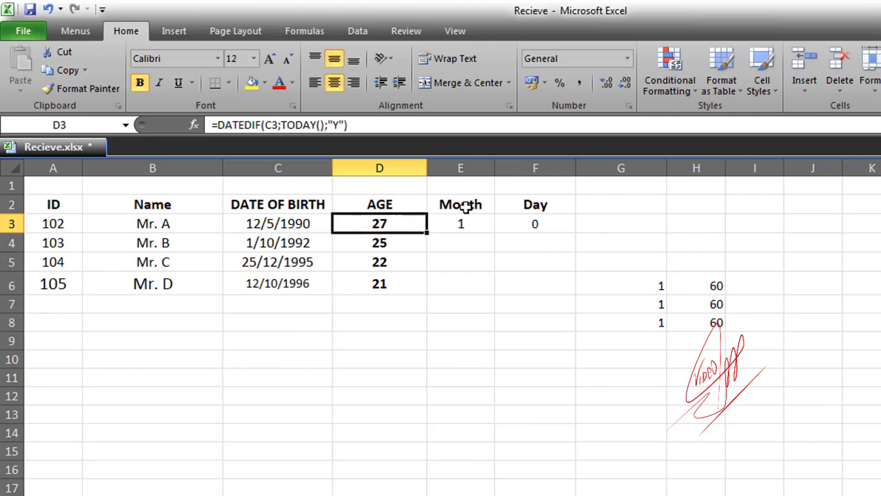
{"action": "left_click", "coordinate": [465, 207]}
{"action": "left_click", "coordinate": [460, 223]}
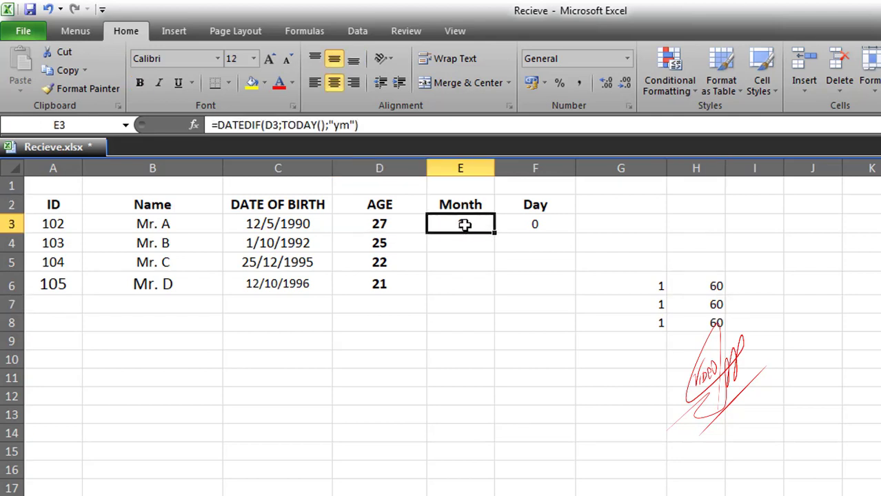
{"action": "left_click", "coordinate": [386, 205]}
{"action": "left_click", "coordinate": [389, 222]}
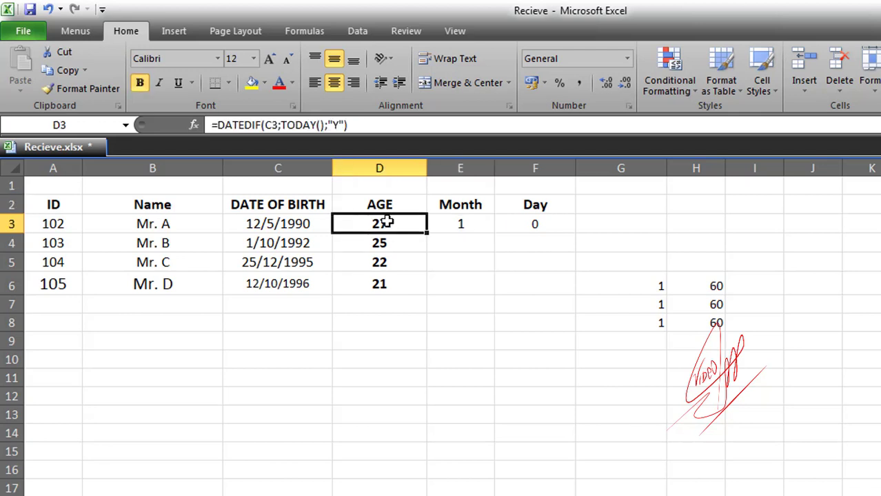
{"action": "left_click", "coordinate": [379, 204]}
{"action": "left_click", "coordinate": [389, 223]}
{"action": "left_click", "coordinate": [448, 223]}
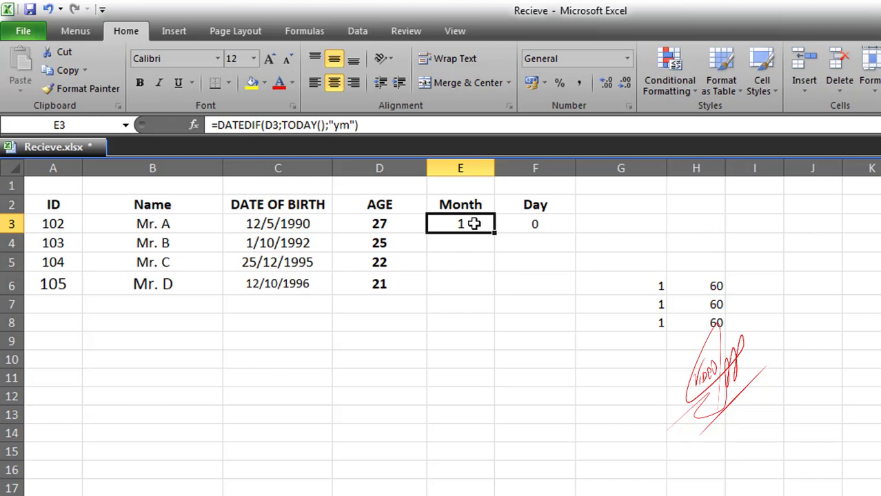
{"action": "left_click", "coordinate": [537, 223]}
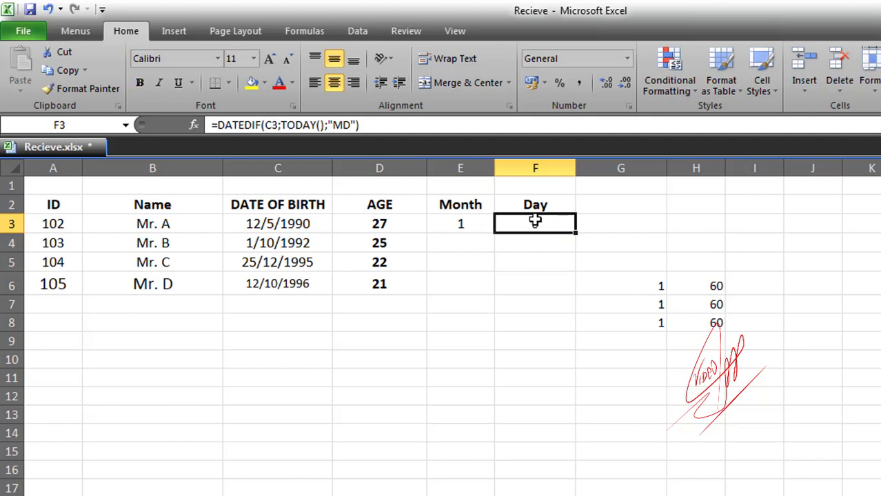
{"action": "left_click", "coordinate": [532, 206]}
{"action": "left_click", "coordinate": [538, 224]}
{"action": "left_click", "coordinate": [530, 206]}
{"action": "left_click", "coordinate": [537, 225]}
{"action": "left_click", "coordinate": [532, 260]}
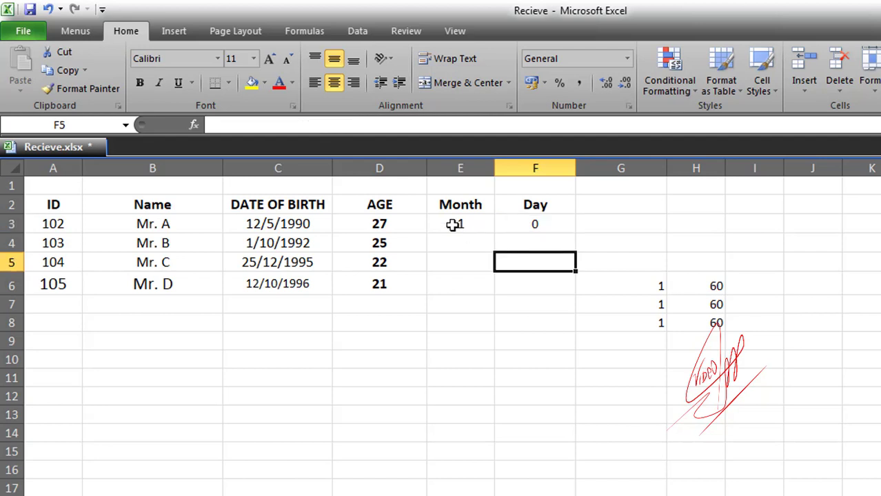
- Compare the unit arguments of the DATEDIF formulas in D3, E3 and F3 without changing them
{"action": "left_click", "coordinate": [383, 222]}
{"action": "double_click", "coordinate": [407, 222]}
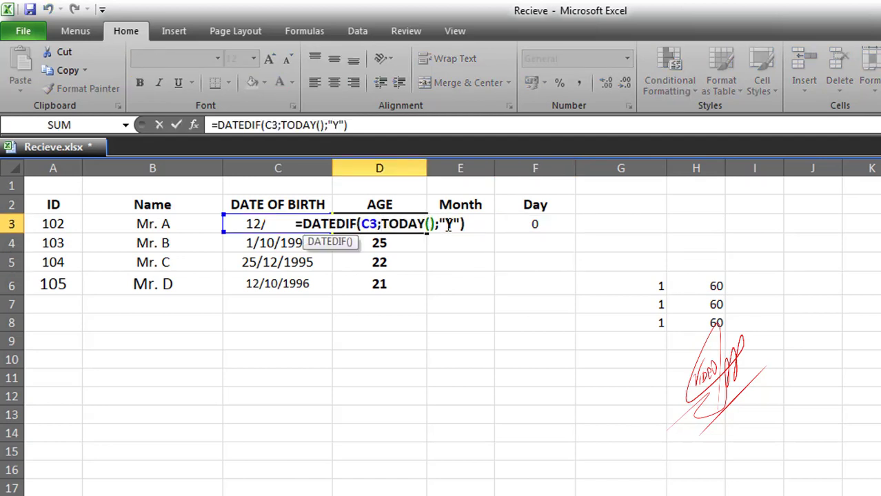
{"action": "key", "text": "Escape"}
{"action": "left_click", "coordinate": [461, 222]}
{"action": "double_click", "coordinate": [466, 223]}
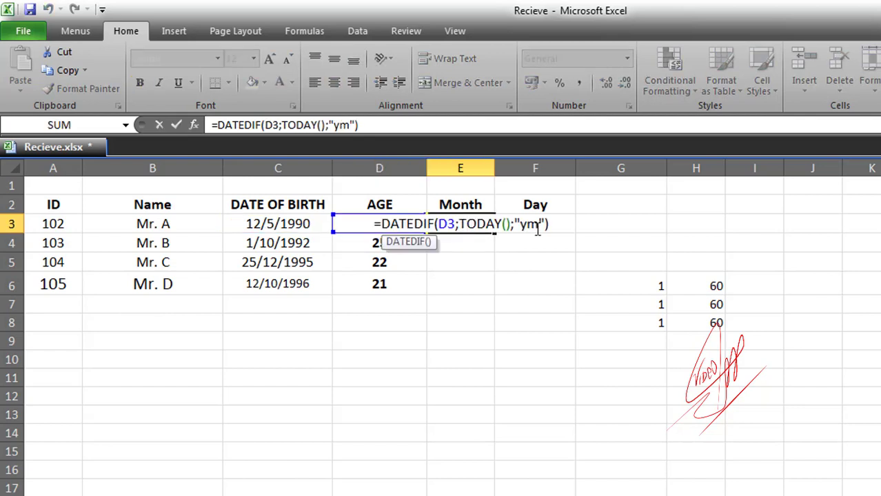
{"action": "left_click_drag", "start_coordinate": [537, 228], "coordinate": [528, 227]}
{"action": "left_click", "coordinate": [528, 227]}
{"action": "key", "text": "Escape"}
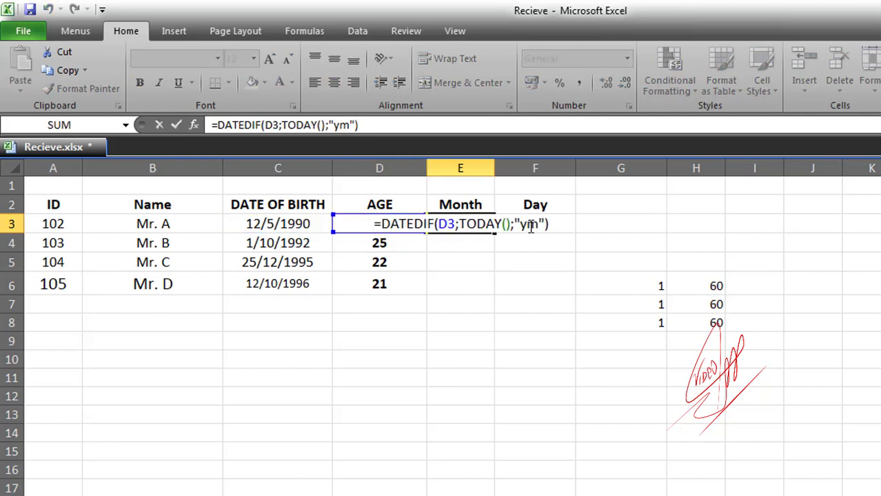
{"action": "double_click", "coordinate": [531, 225]}
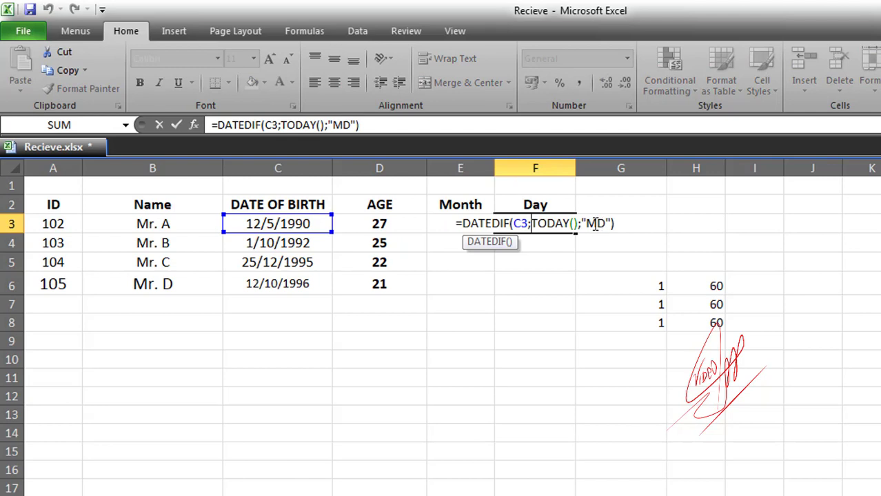
{"action": "mouse_move", "coordinate": [596, 225]}
{"action": "left_mouse_down"}
{"action": "mouse_move", "coordinate": [587, 224]}
{"action": "mouse_move", "coordinate": [597, 223]}
{"action": "left_mouse_up"}
{"action": "key", "text": "Escape"}
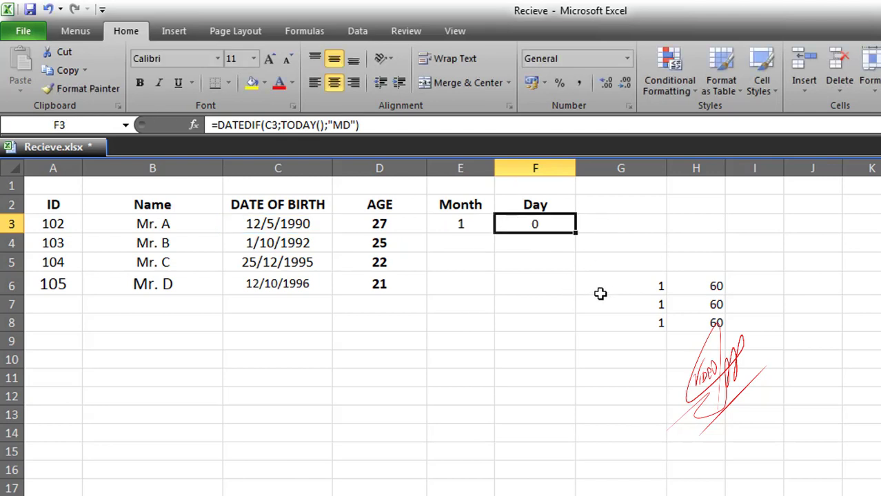